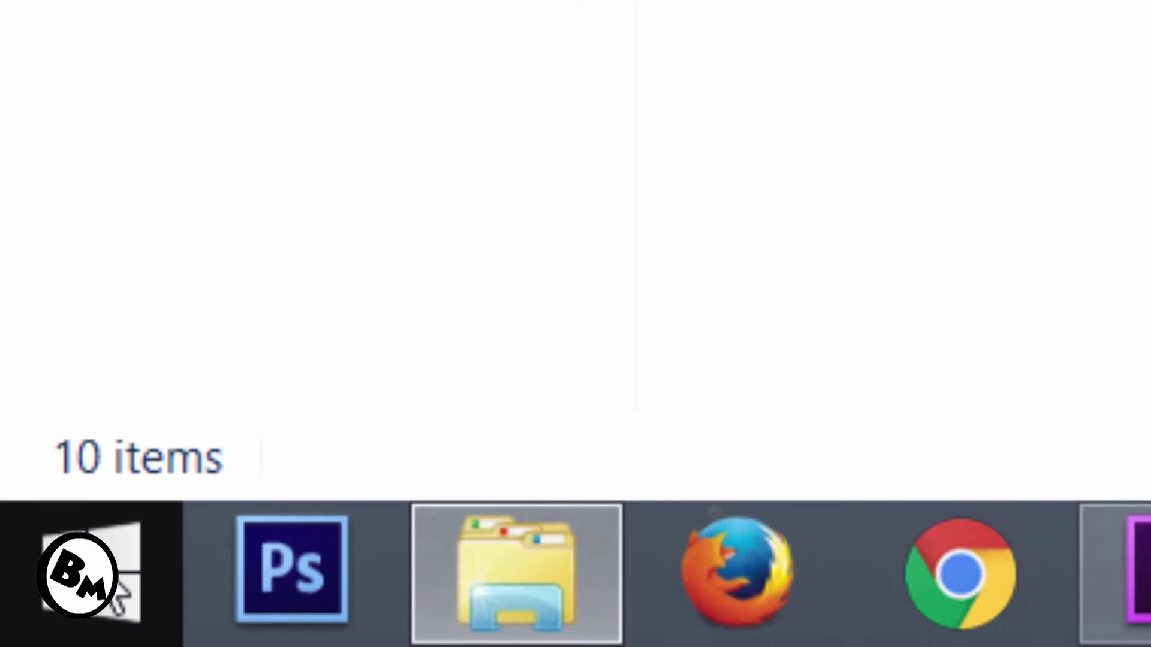
Launch Synergy from the Windows 8.1 Start screen, then return to the Start screen.
click(118, 599)
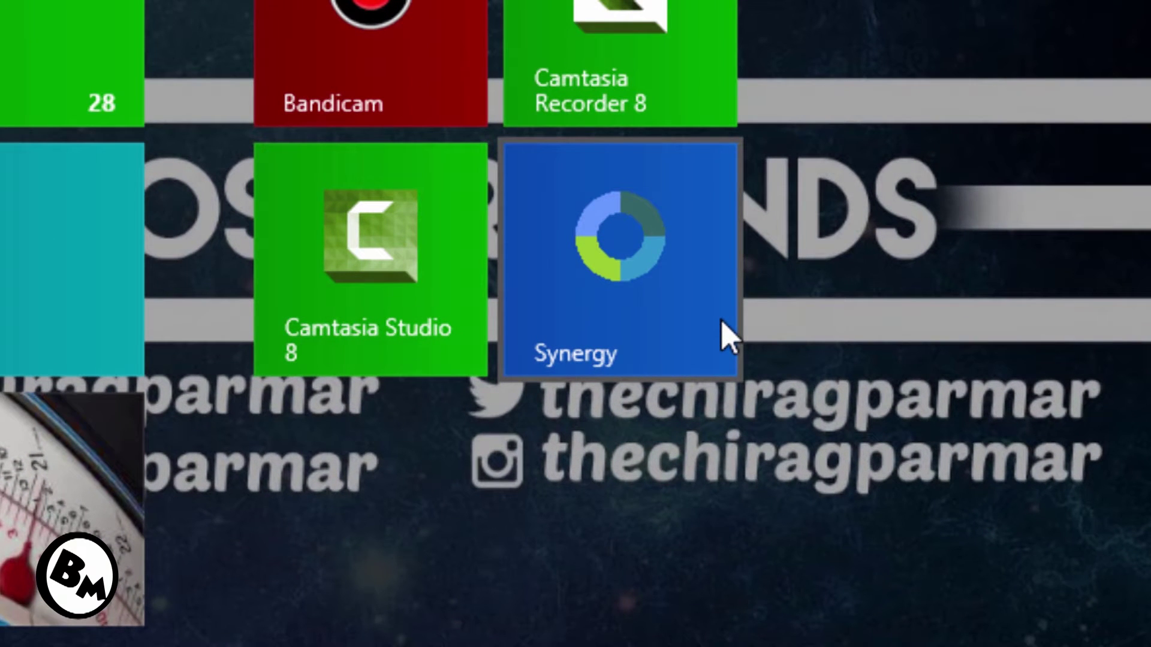
click(723, 323)
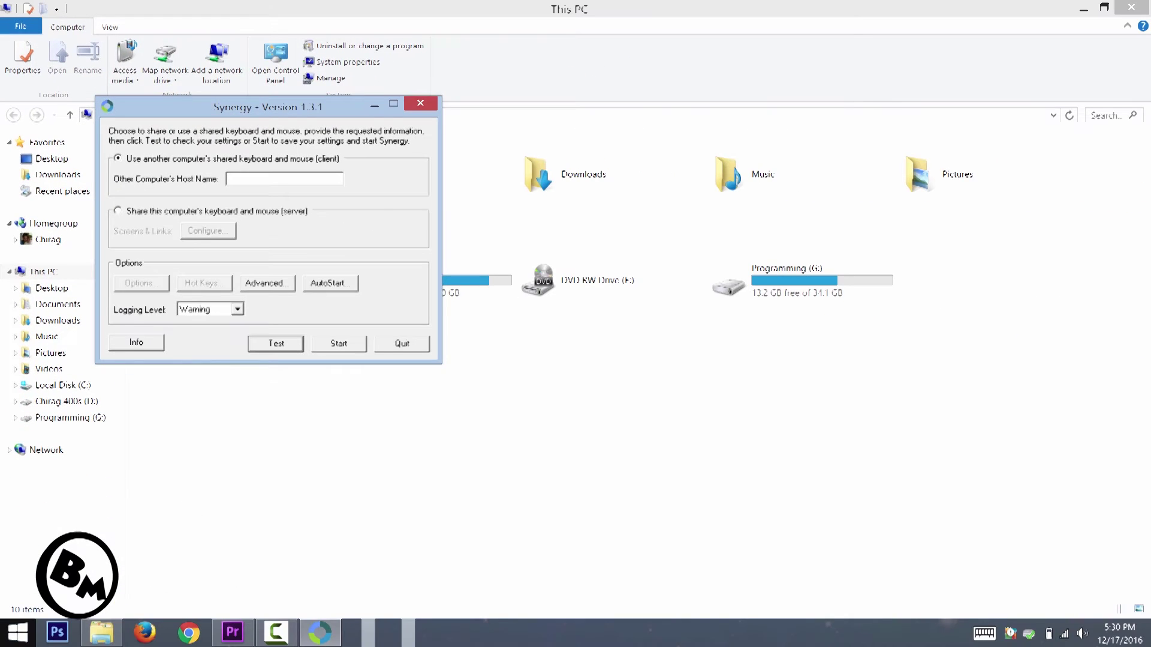
click(10, 639)
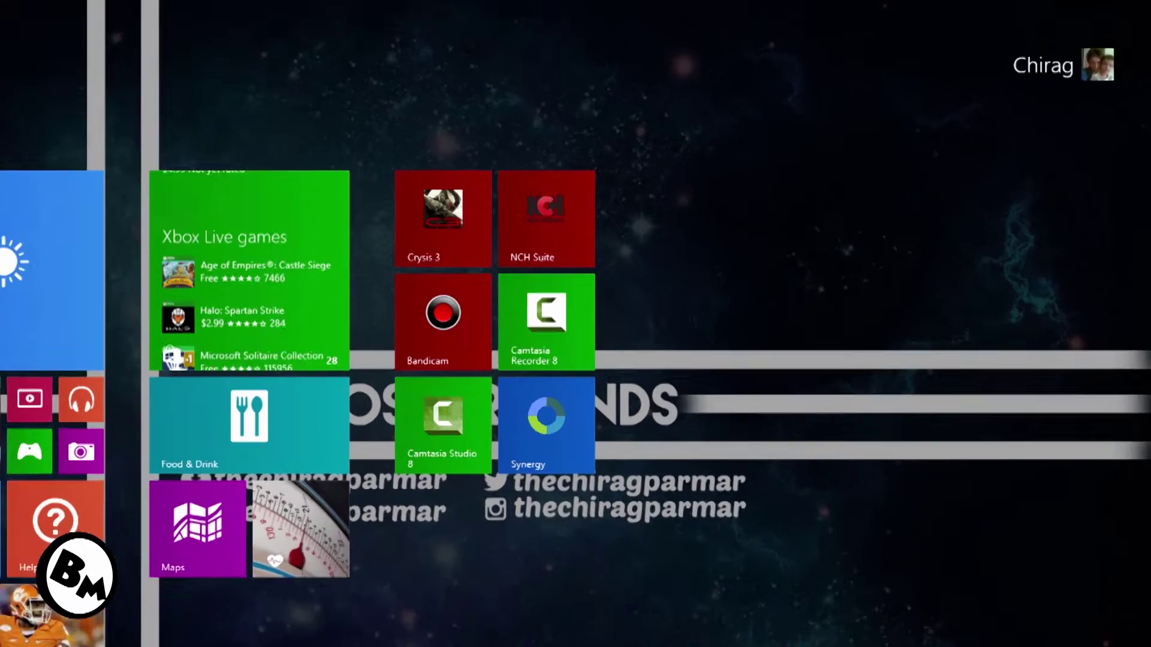
Search 'run' on the Start screen and launch CMD from the Run dialog.
text(run)
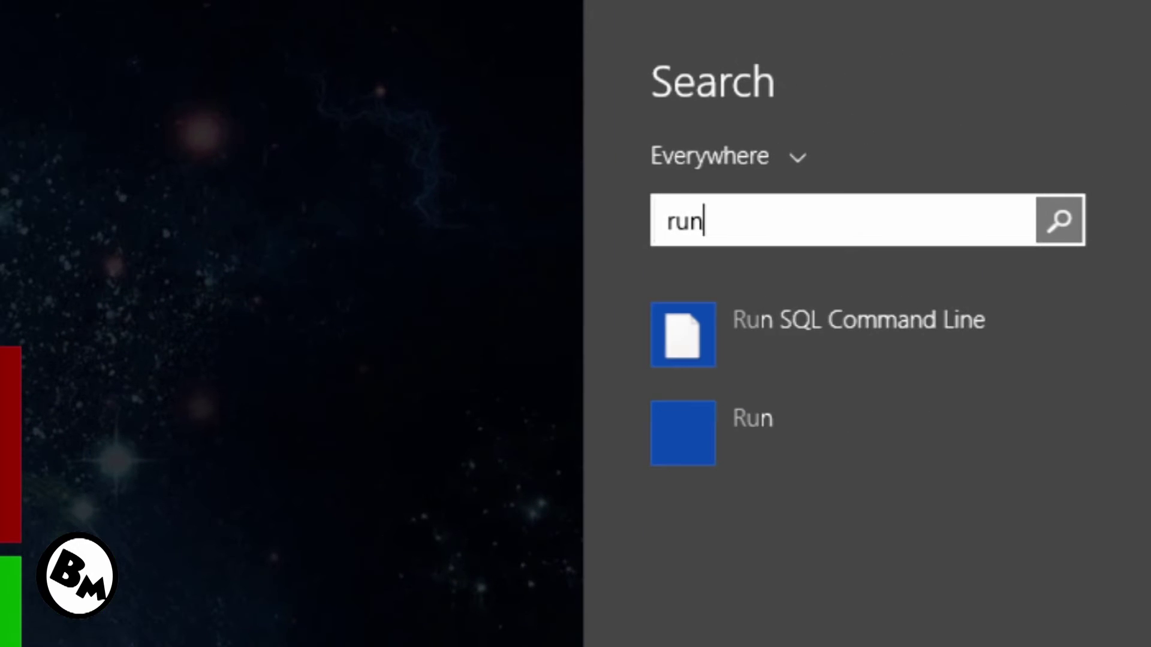
key(Down)
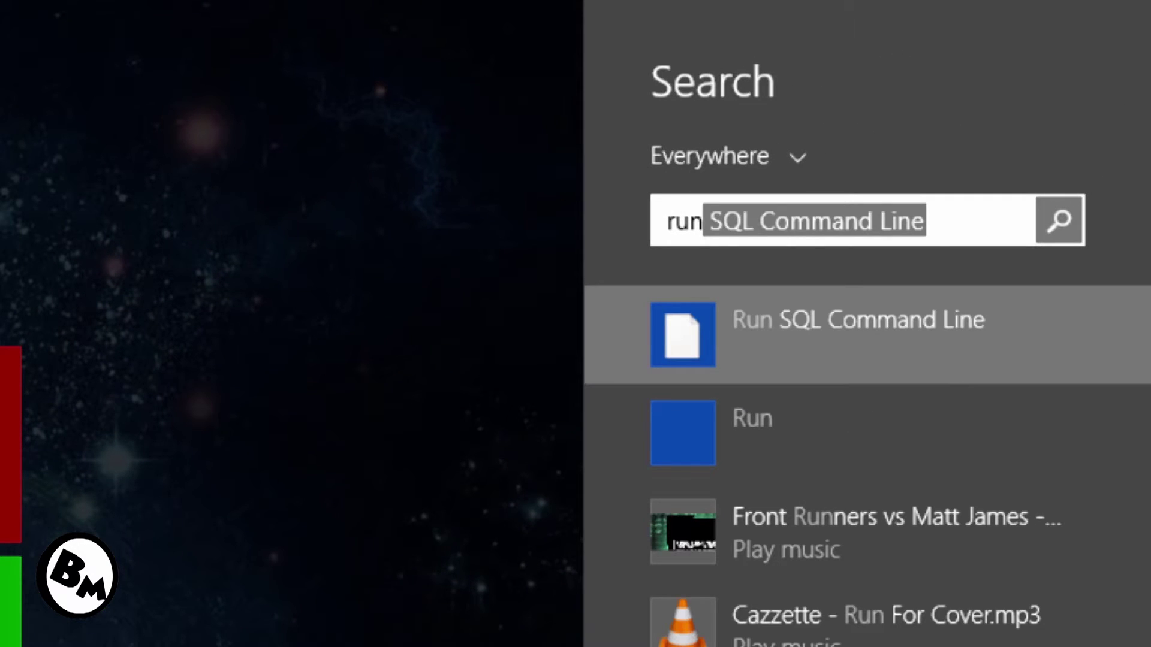
click(912, 451)
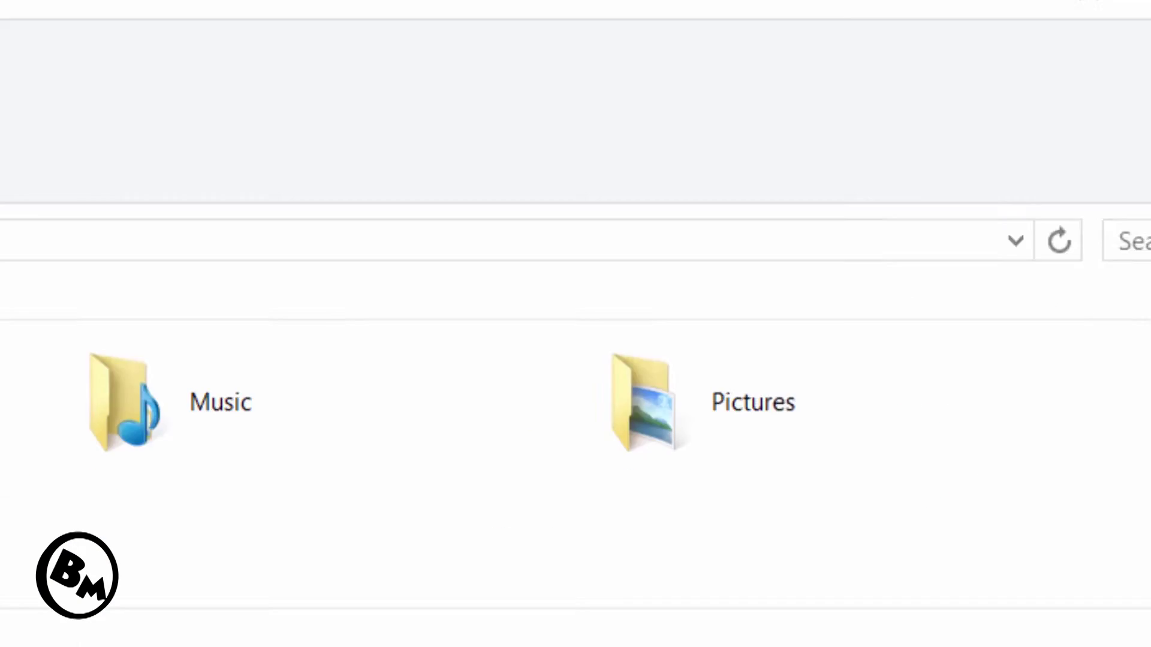
click(313, 345)
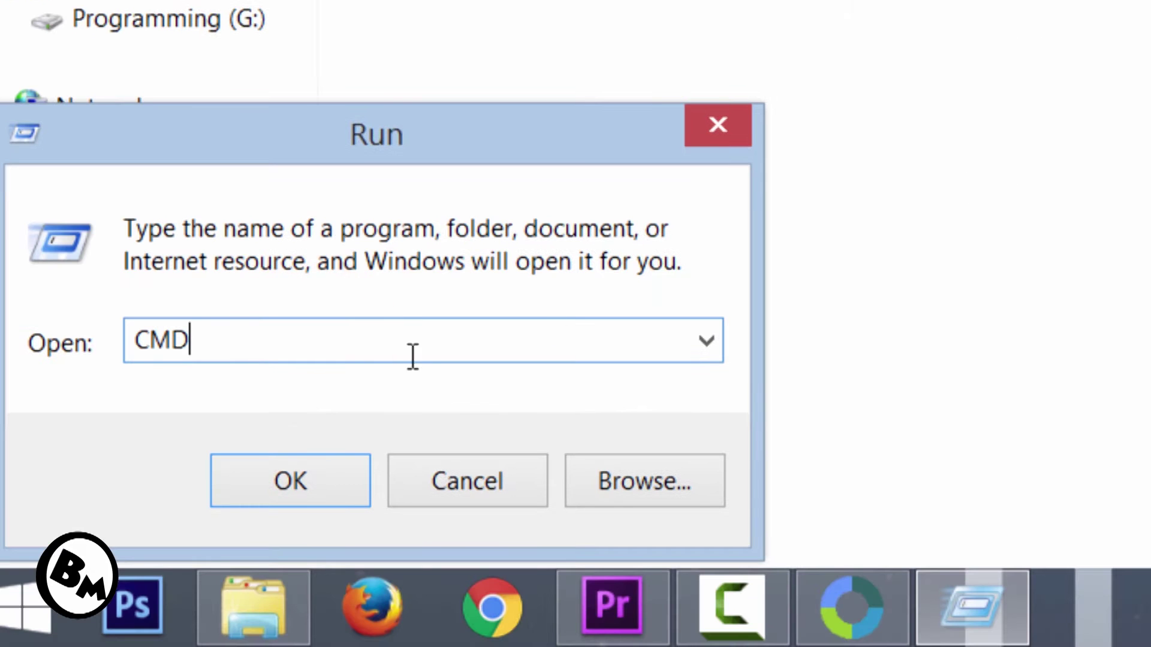
click(304, 335)
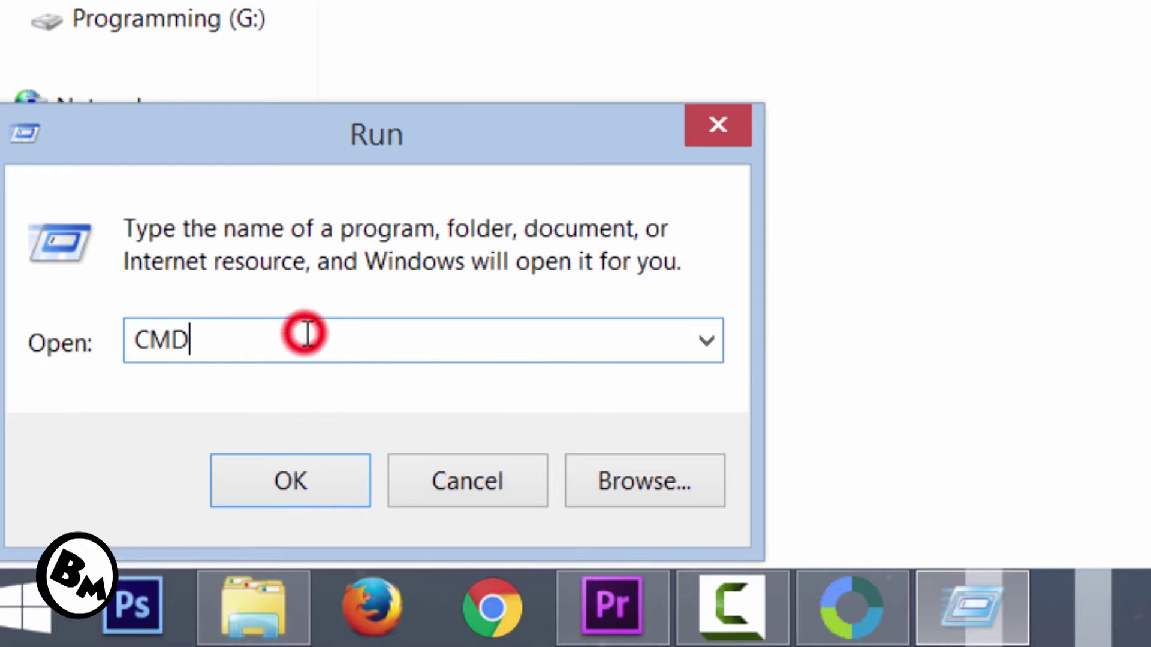
click(286, 353)
click(328, 481)
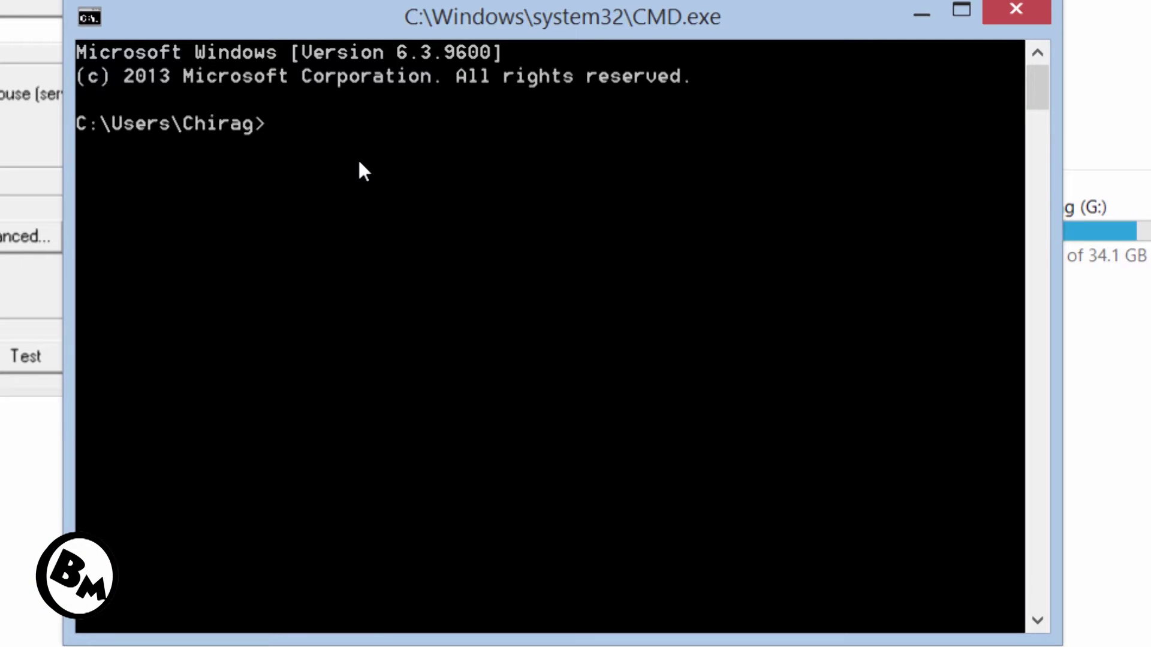
Run ipconfig and locate the Wi-Fi adapter's IPv4 address, 192.168.43.244.
text(ipconfig)
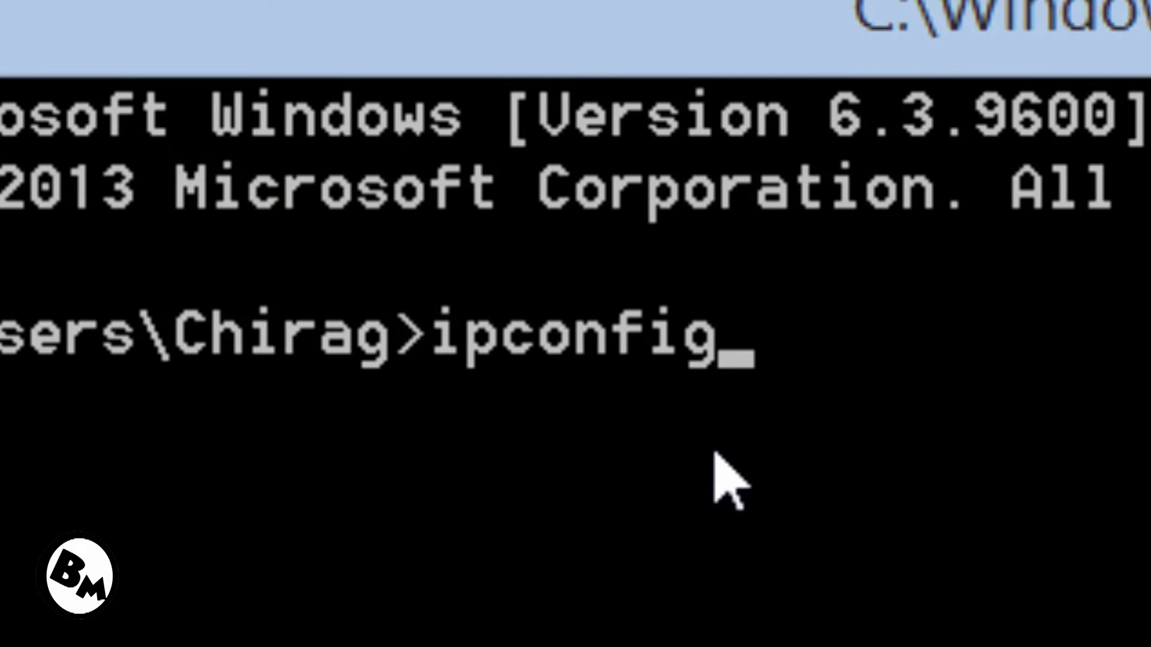
key(Return)
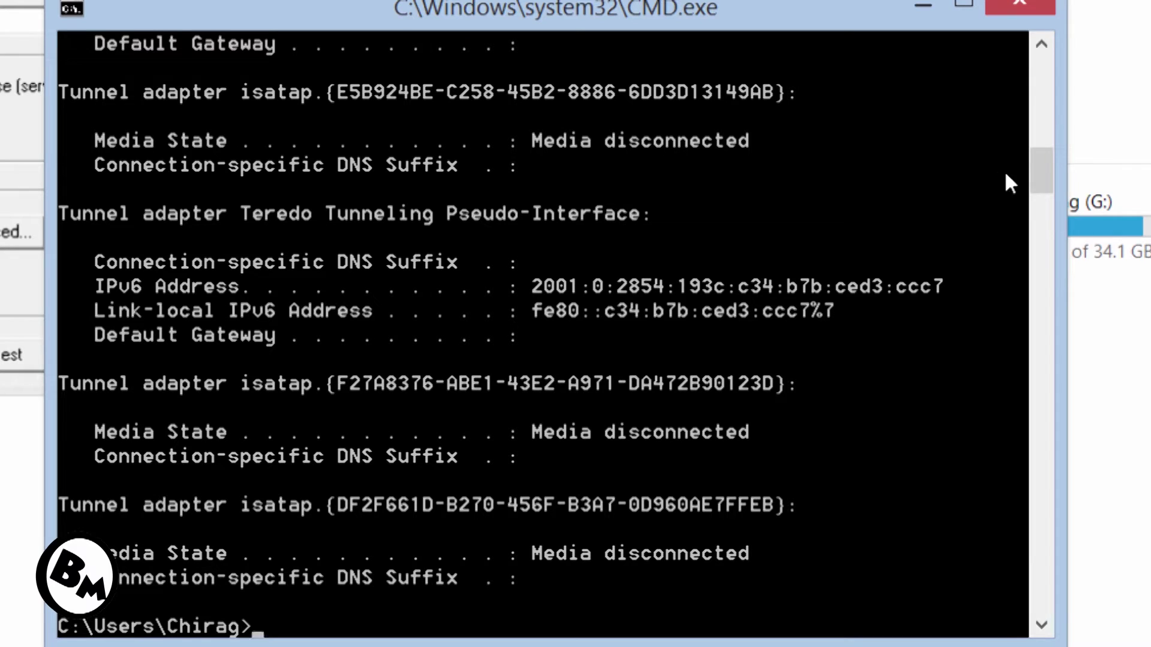
drag(1053, 185, 1073, 127)
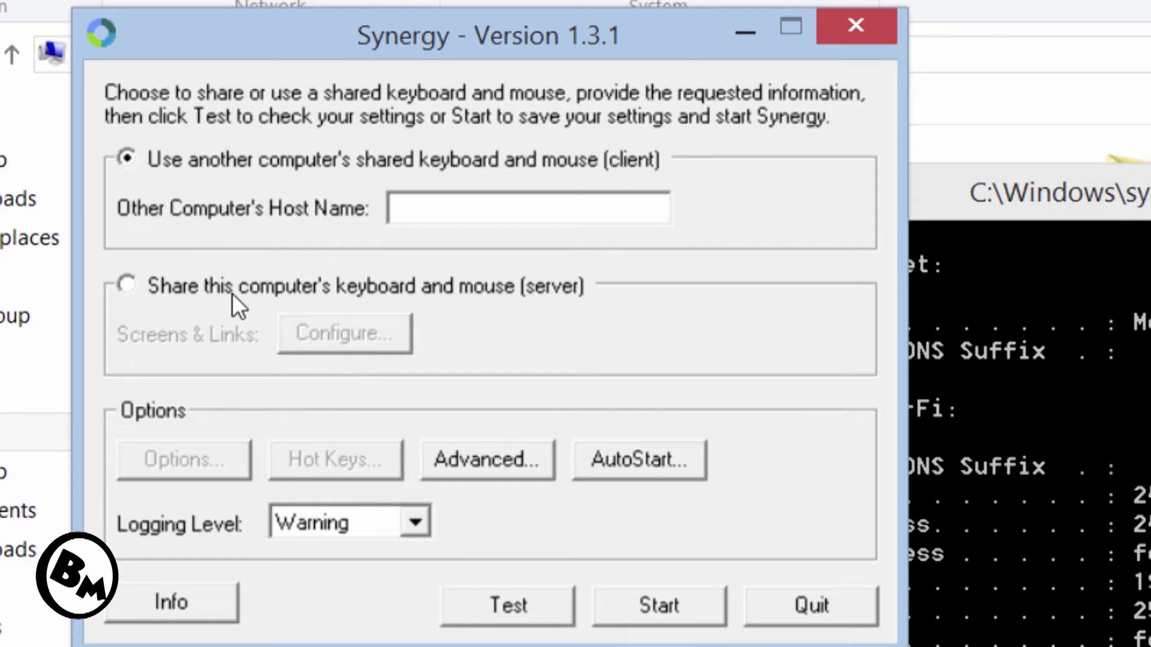
Set Synergy to server mode and add screen 192.168.43.244 with alias mainserver.
click(229, 281)
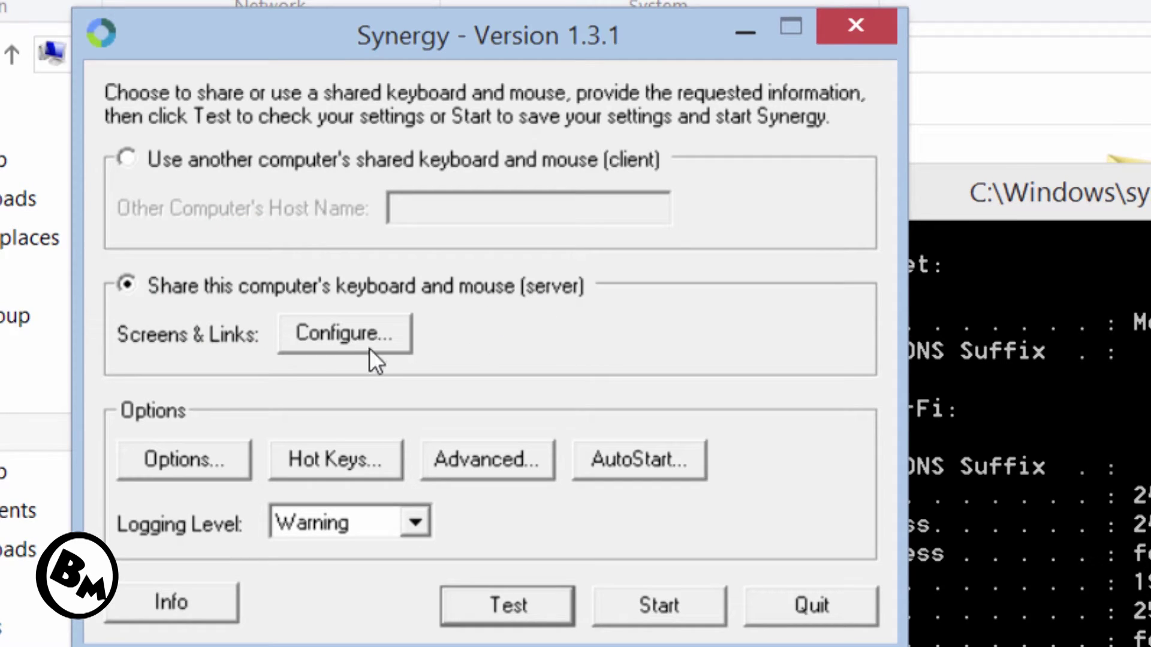
click(405, 345)
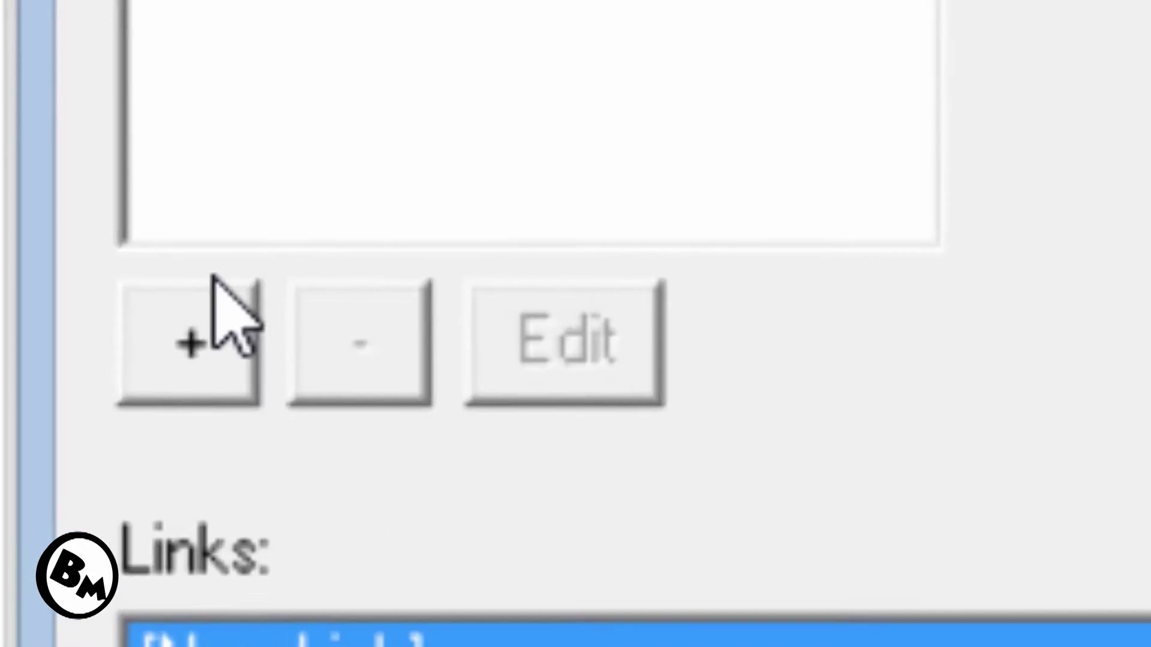
click(141, 317)
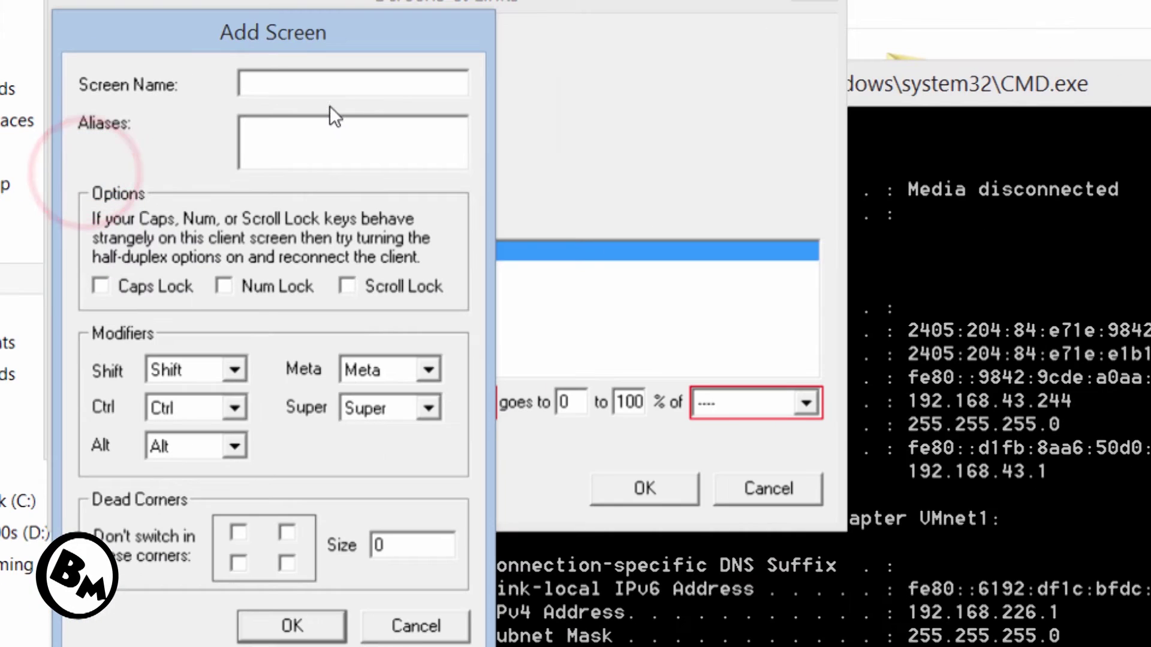
click(328, 84)
text(192.168.43.244)
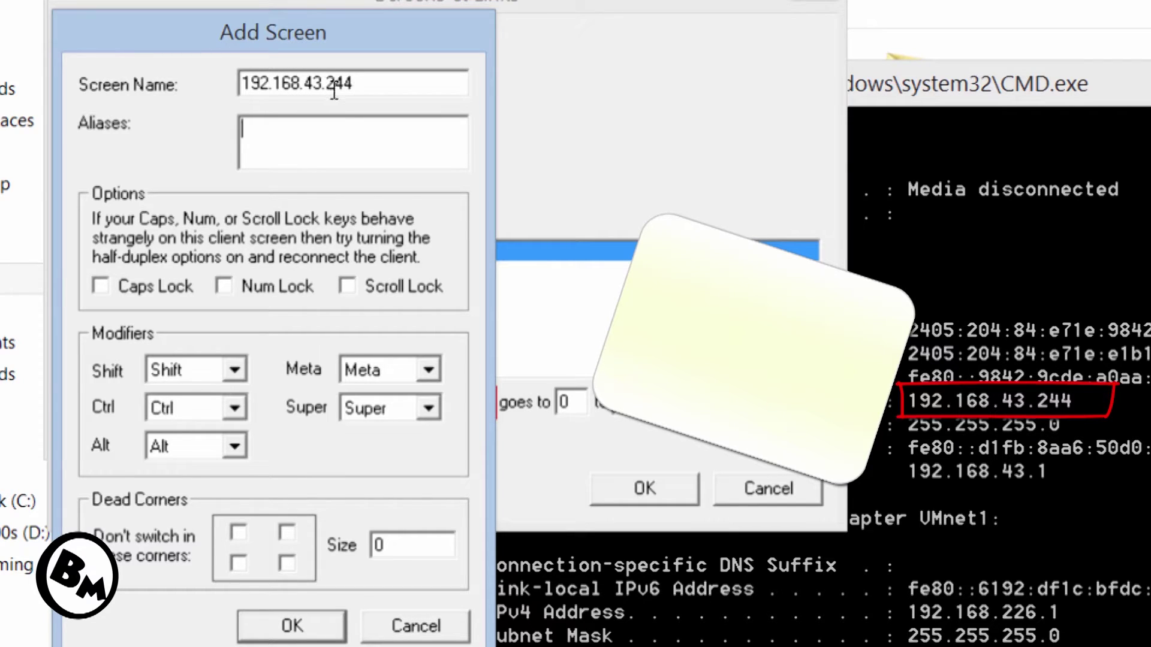
key(Tab)
key(Tab)
key(Tab)
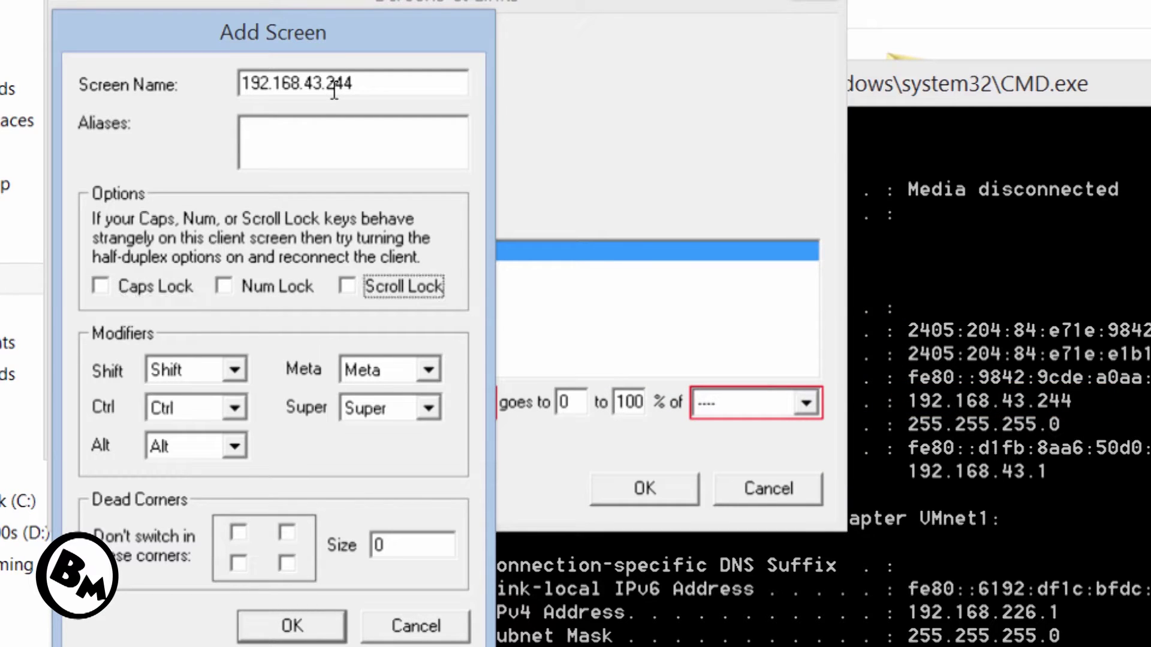
key(shift+Tab)
key(shift+Tab)
key(shift+Tab)
key(shift+Tab)
key(Tab)
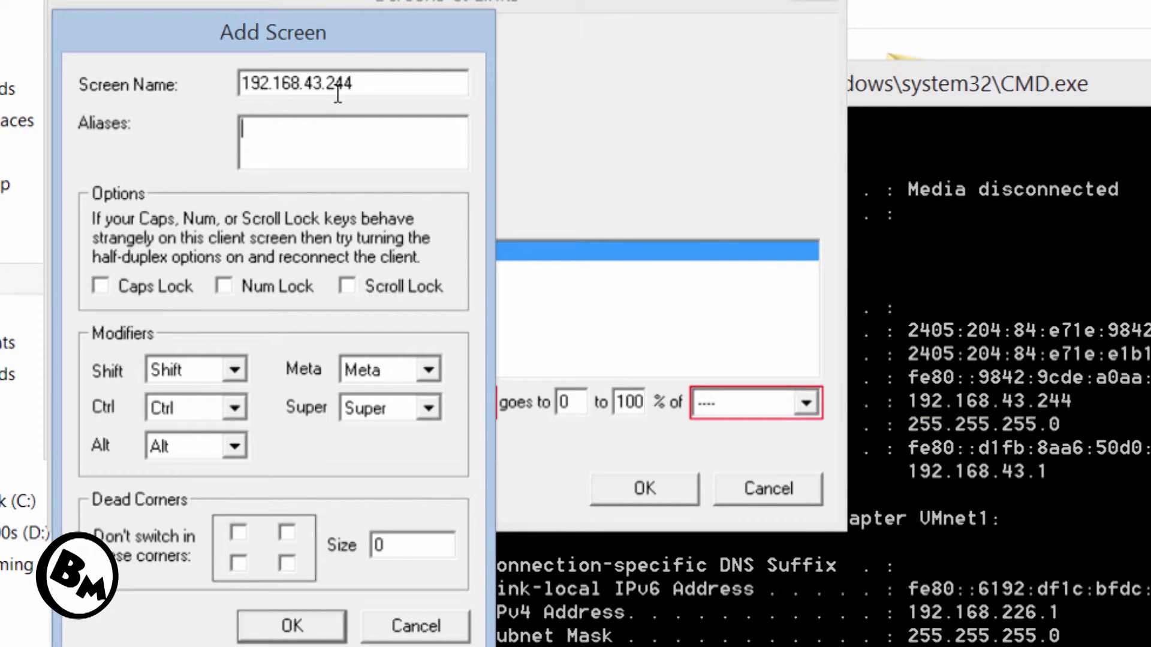
text(mainserver)
key(Tab)
key(Tab)
key(Tab)
key(Tab)
key(Tab)
key(Tab)
key(Tab)
key(Tab)
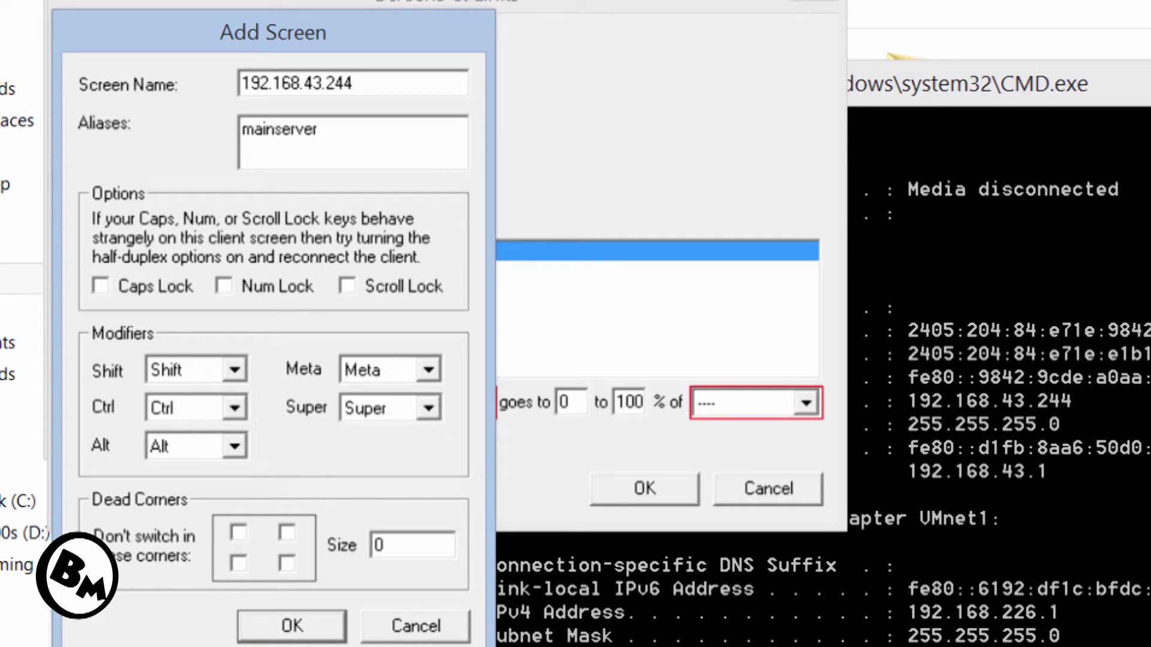
click(330, 624)
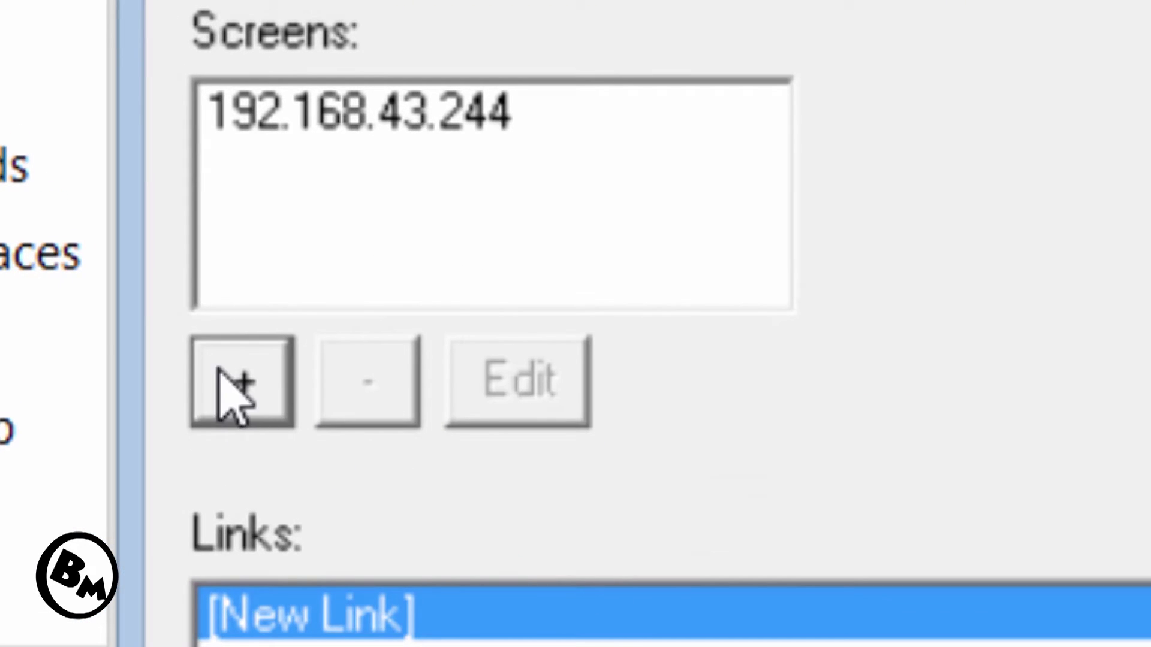
Start adding a second screen for the other computer.
click(204, 324)
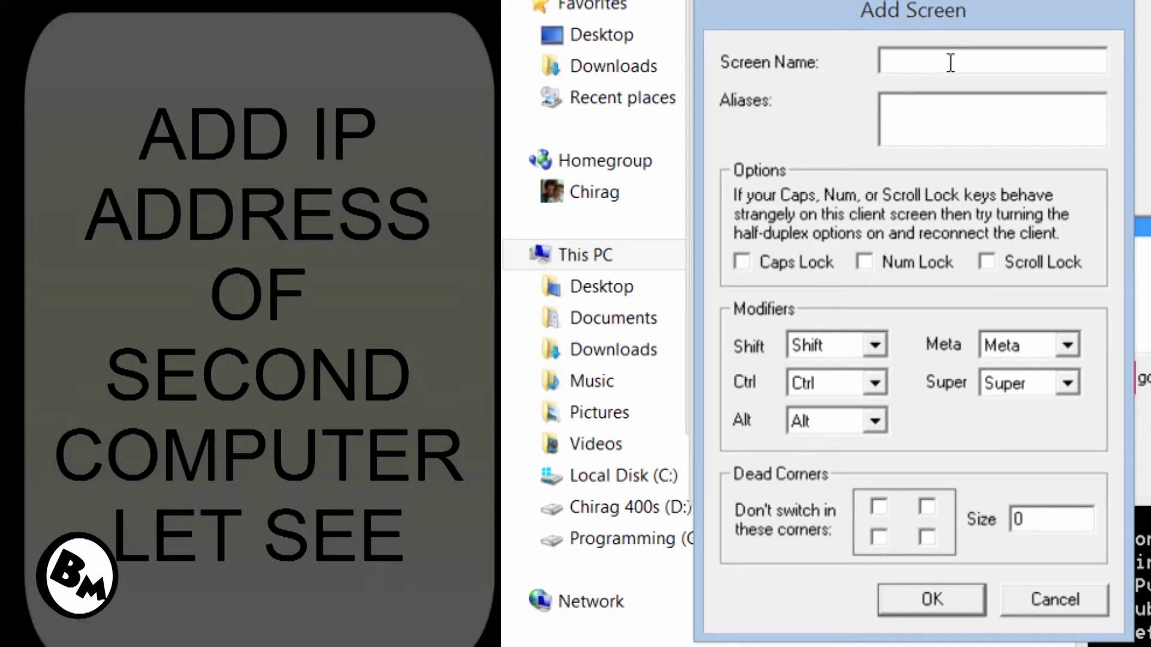
click(950, 62)
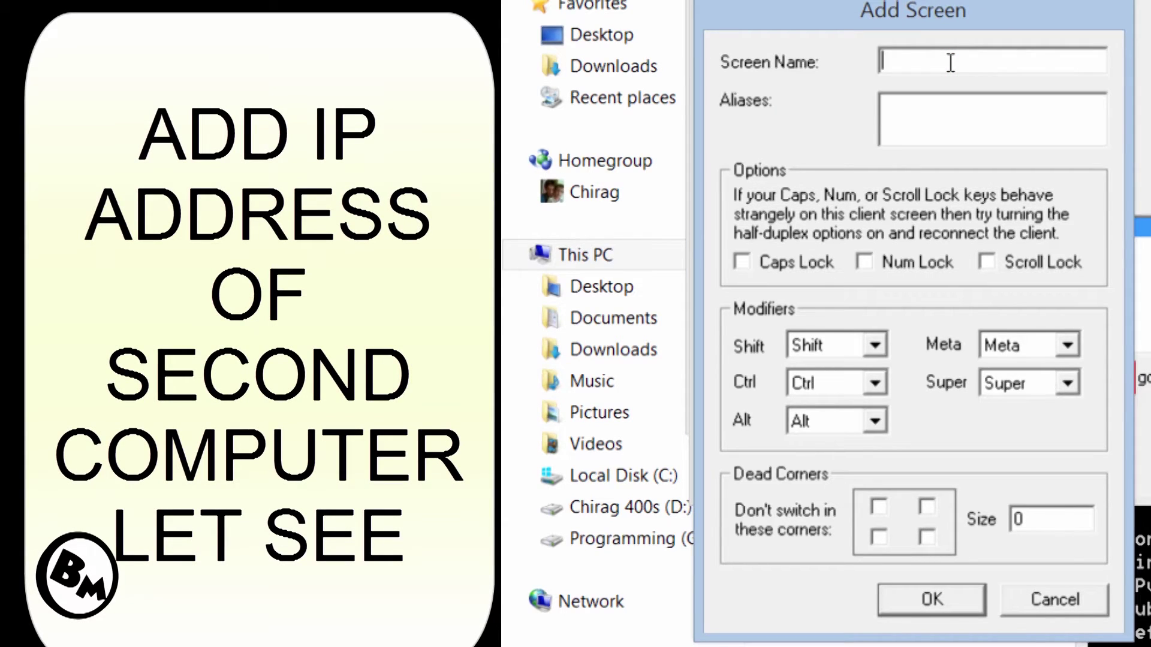
click(950, 63)
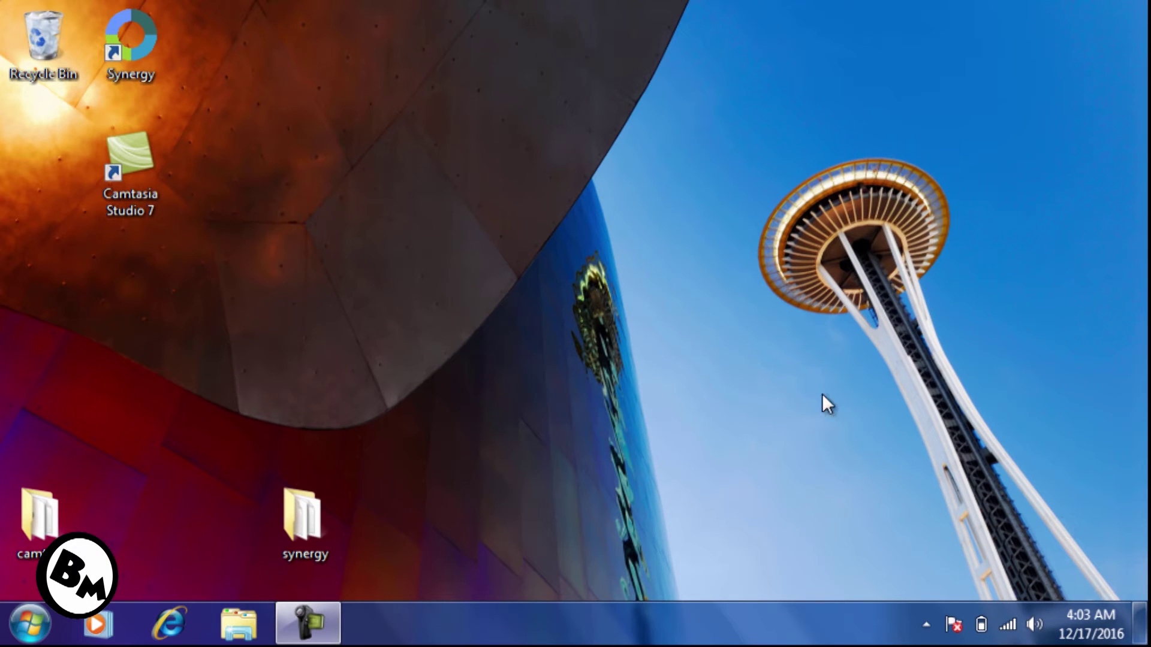
Drag selection boxes across the empty Windows 7 desktop and select the camtasia folder.
click(822, 393)
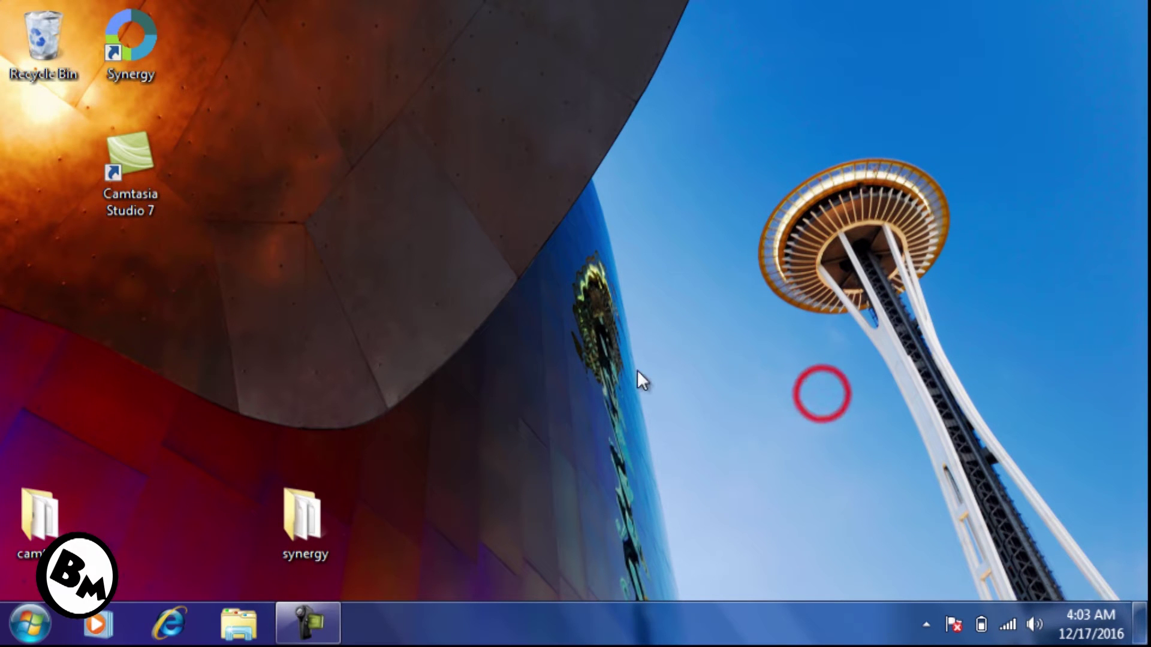
drag(465, 306, 583, 241)
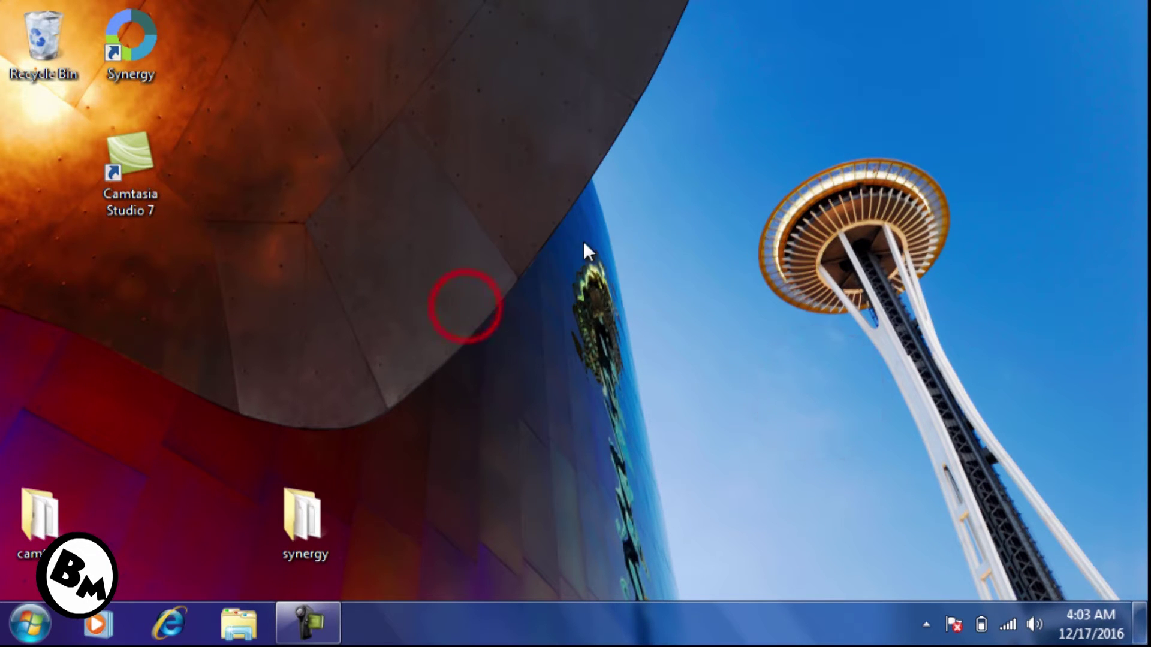
click(584, 241)
drag(831, 160, 388, 337)
click(387, 333)
drag(655, 233, 844, 328)
click(844, 328)
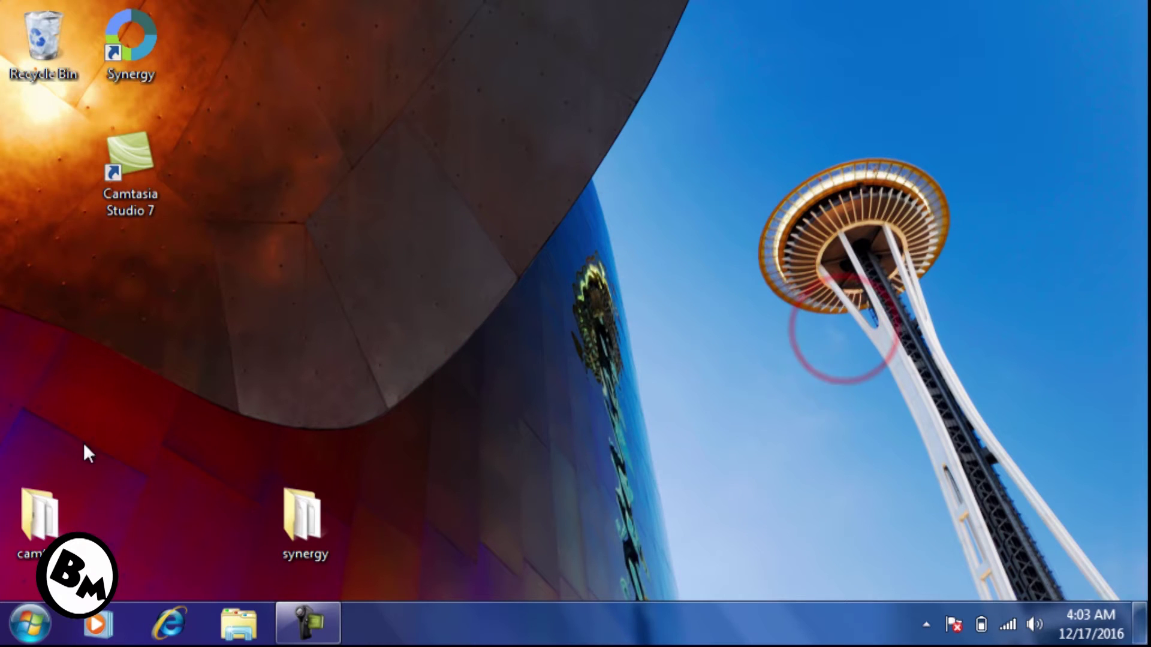
click(75, 500)
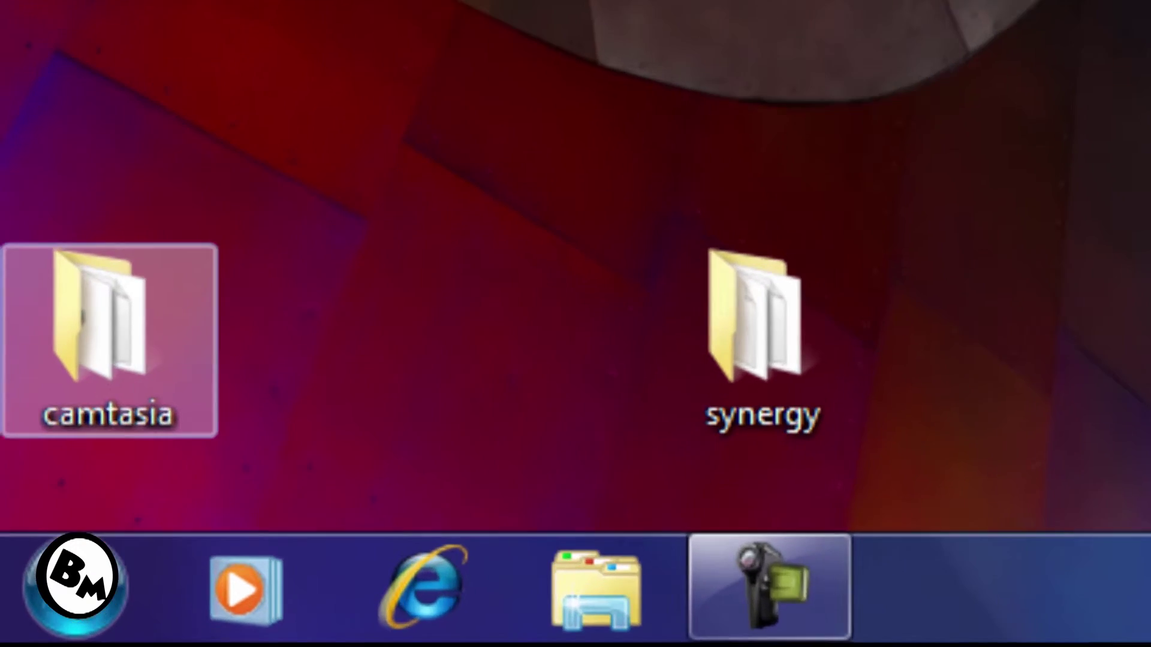
Find Run through the Start menu search and launch cmd from it.
click(75, 585)
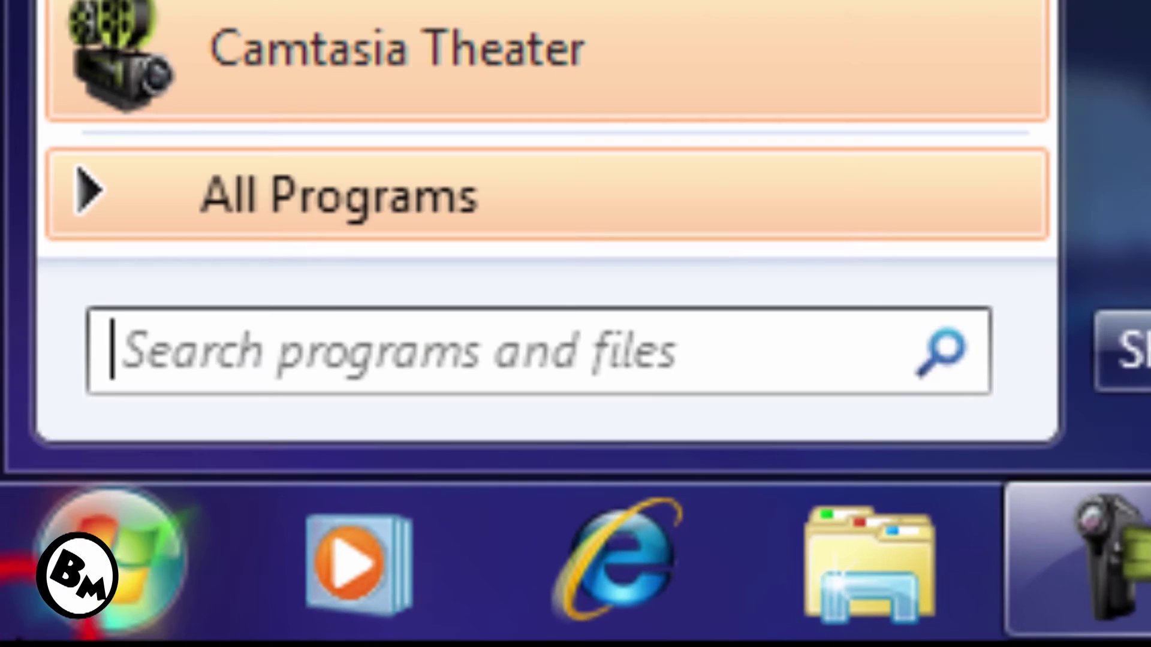
text(run)
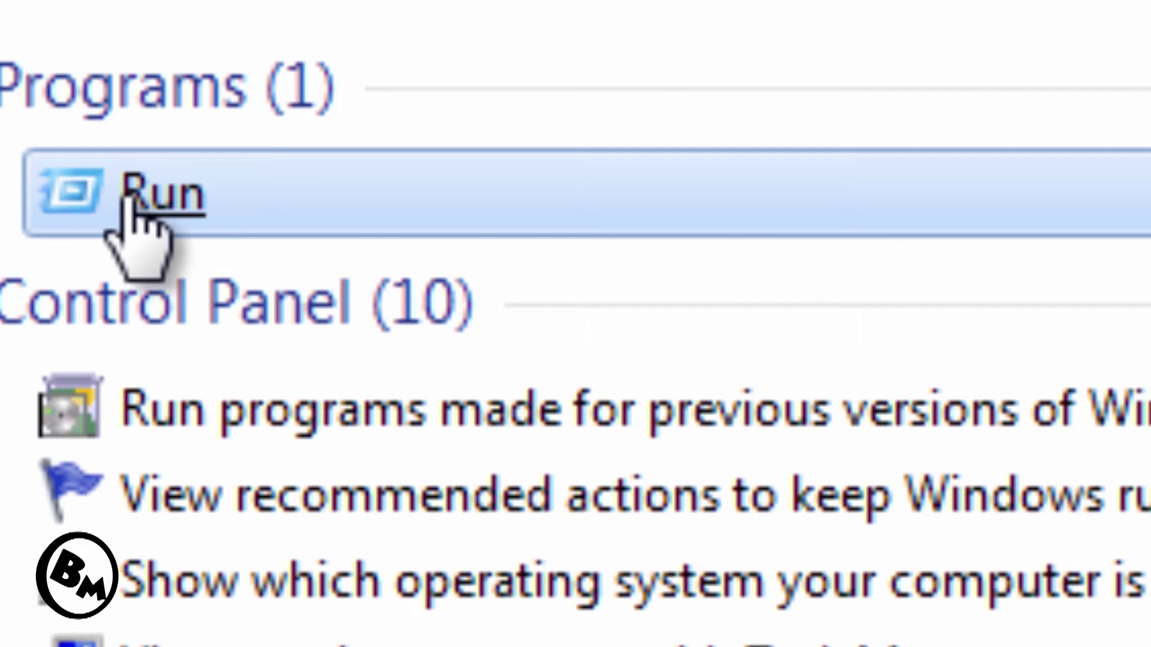
click(128, 195)
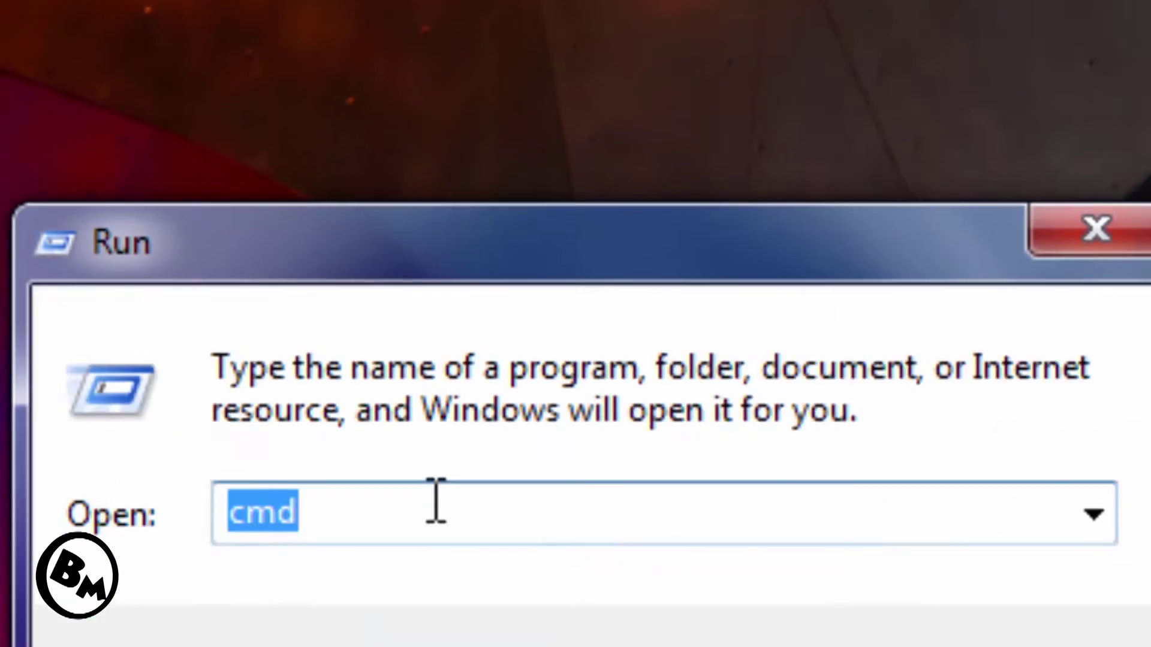
click(410, 310)
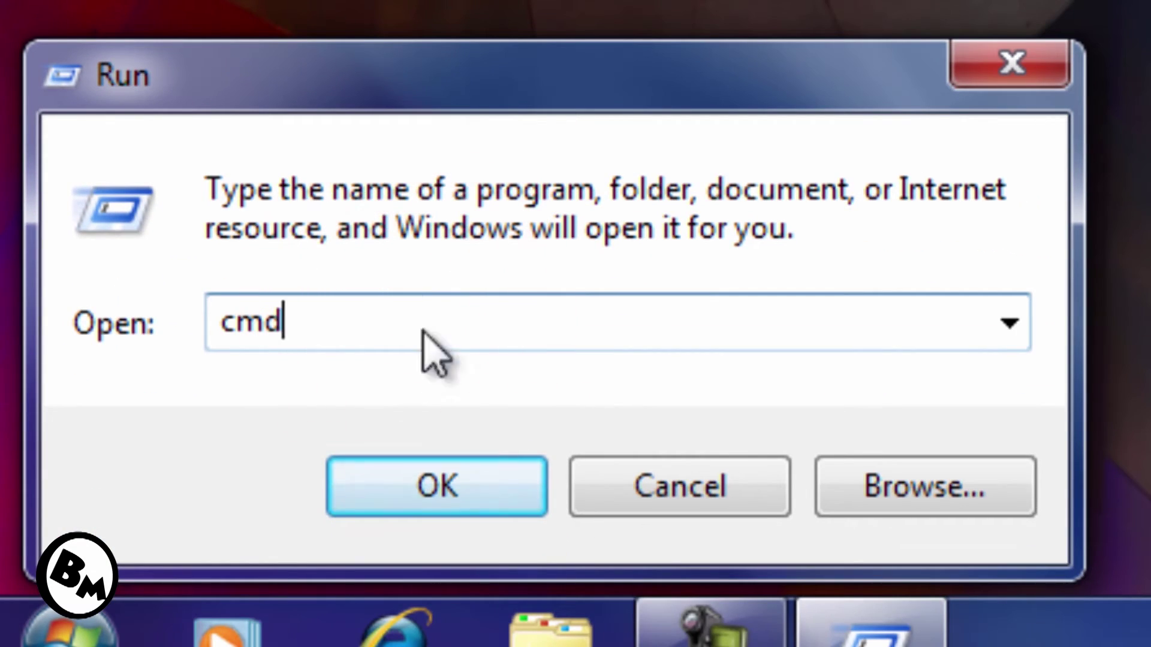
click(465, 485)
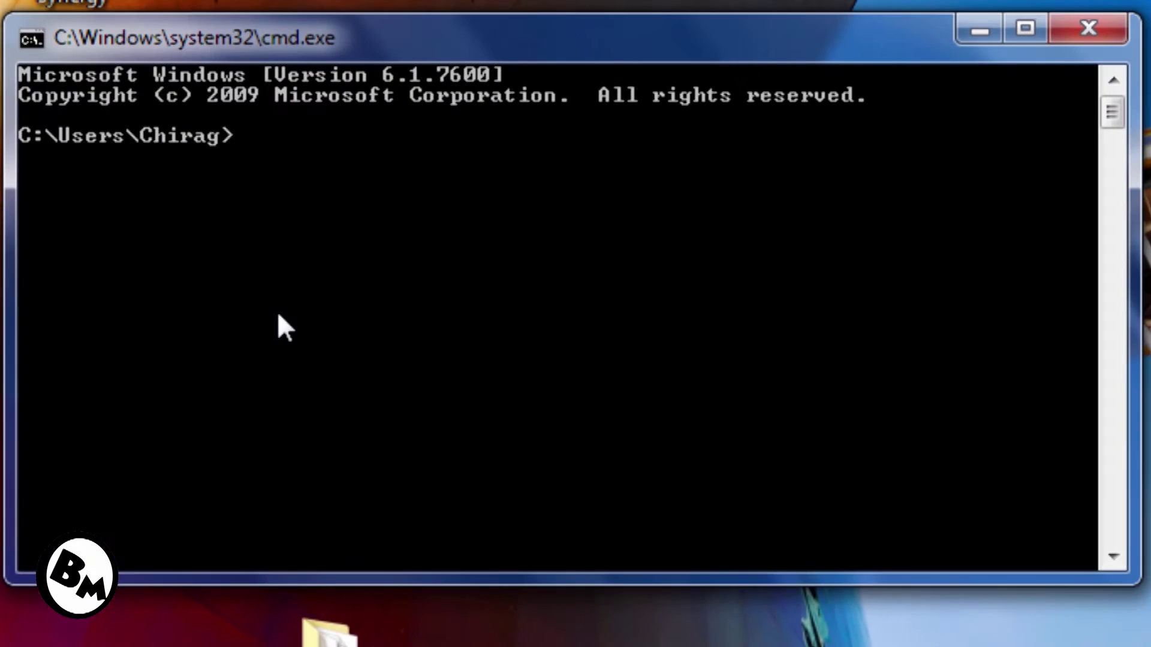
Run ipconfig in the Windows 7 Command Prompt, correcting the mistyped last letter.
click(264, 139)
text(ipconfih)
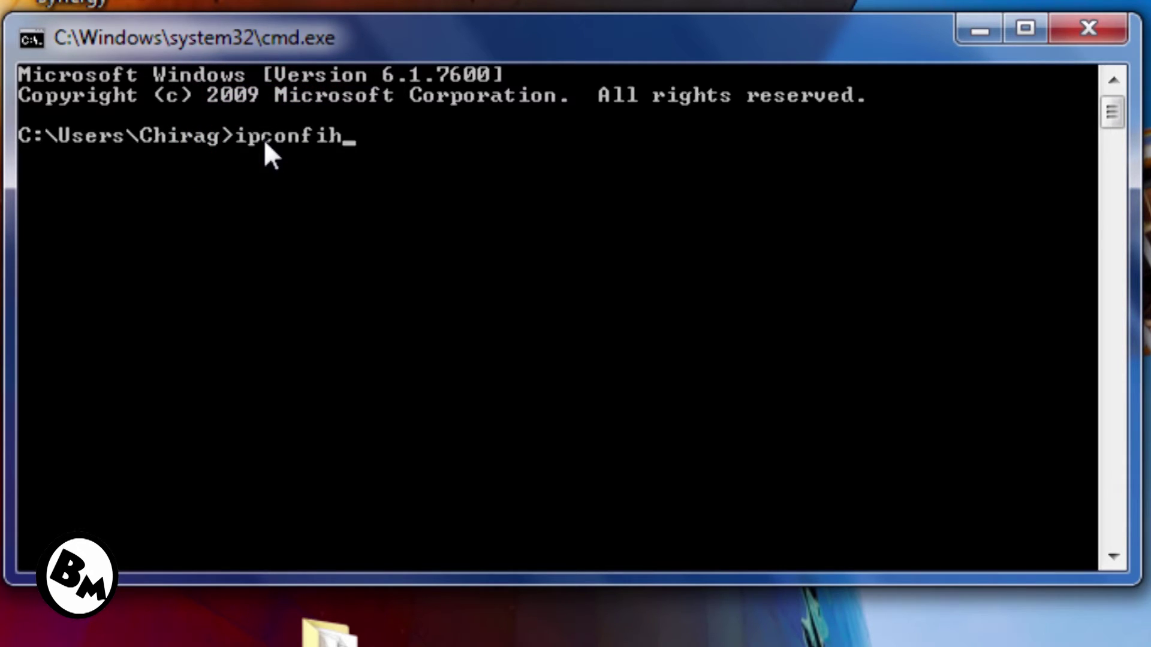
key(BackSpace)
text(g)
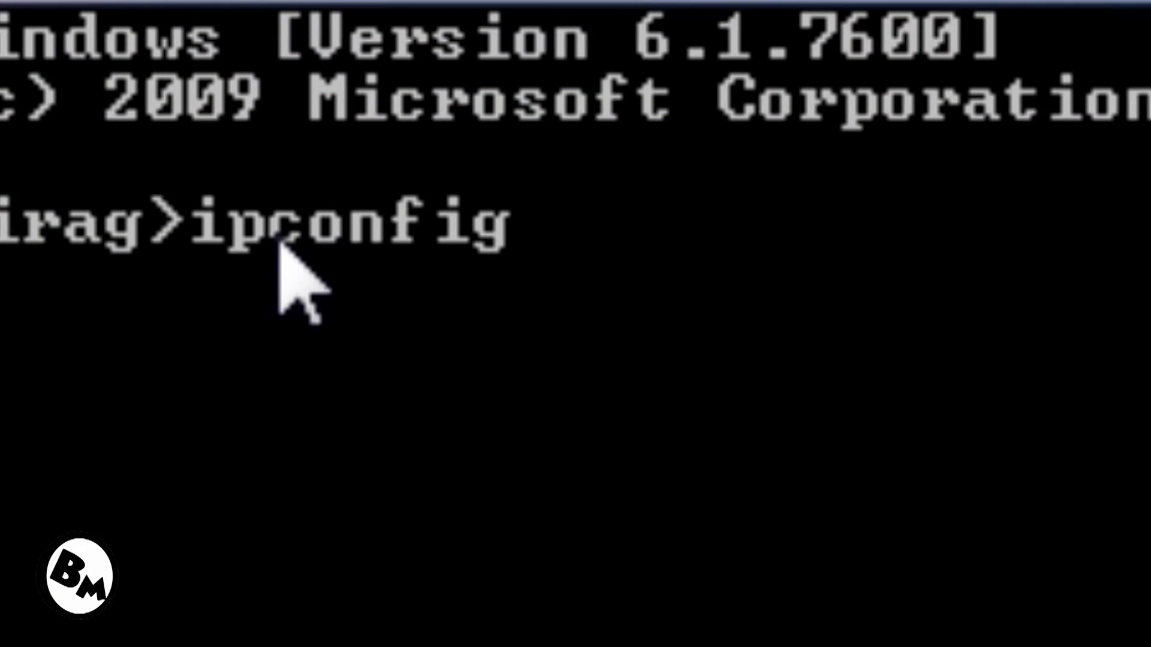
key(Return)
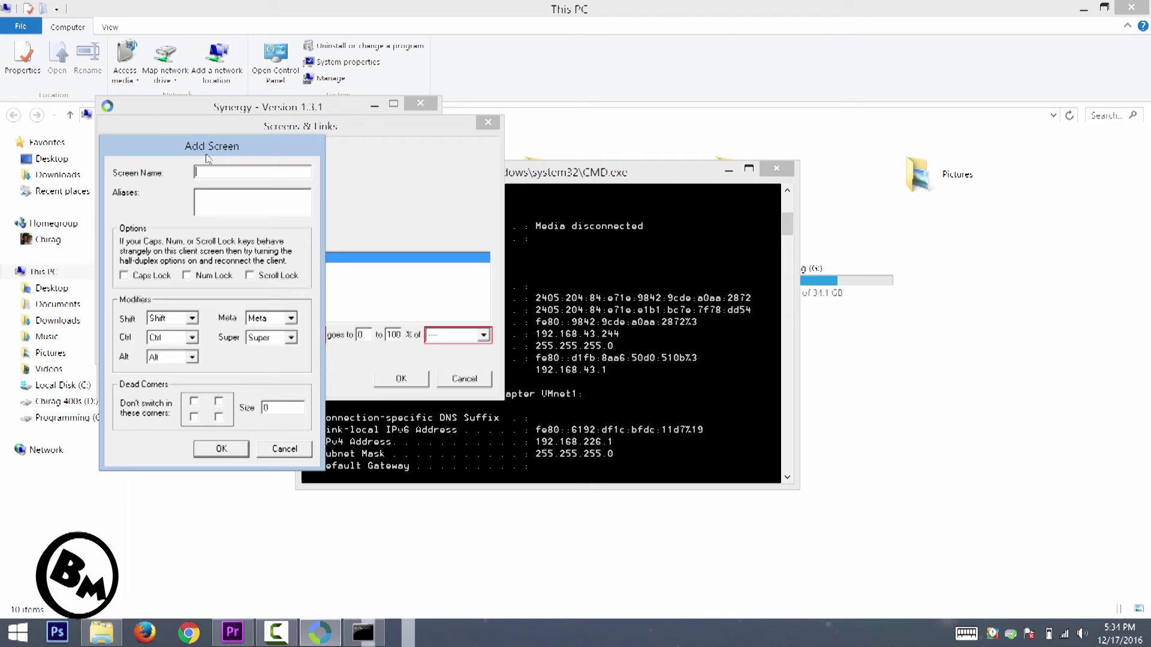
Add screen 192.168.43.4 with the alias client to the screens list.
click(221, 173)
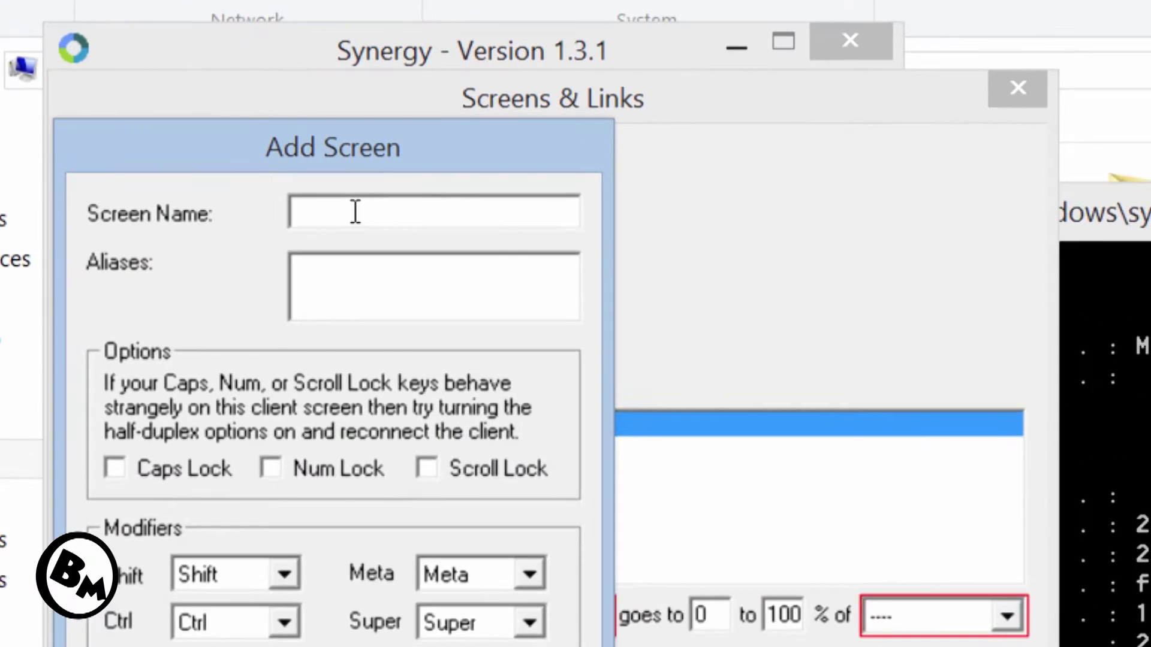
text(19)
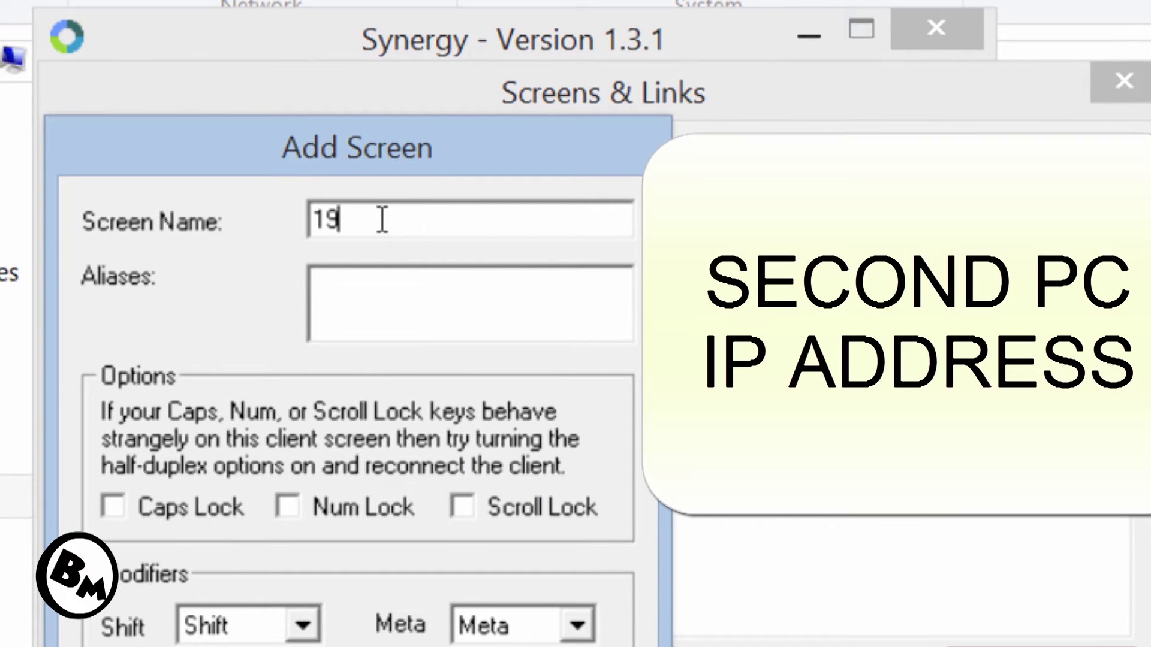
text(2.168.43.4)
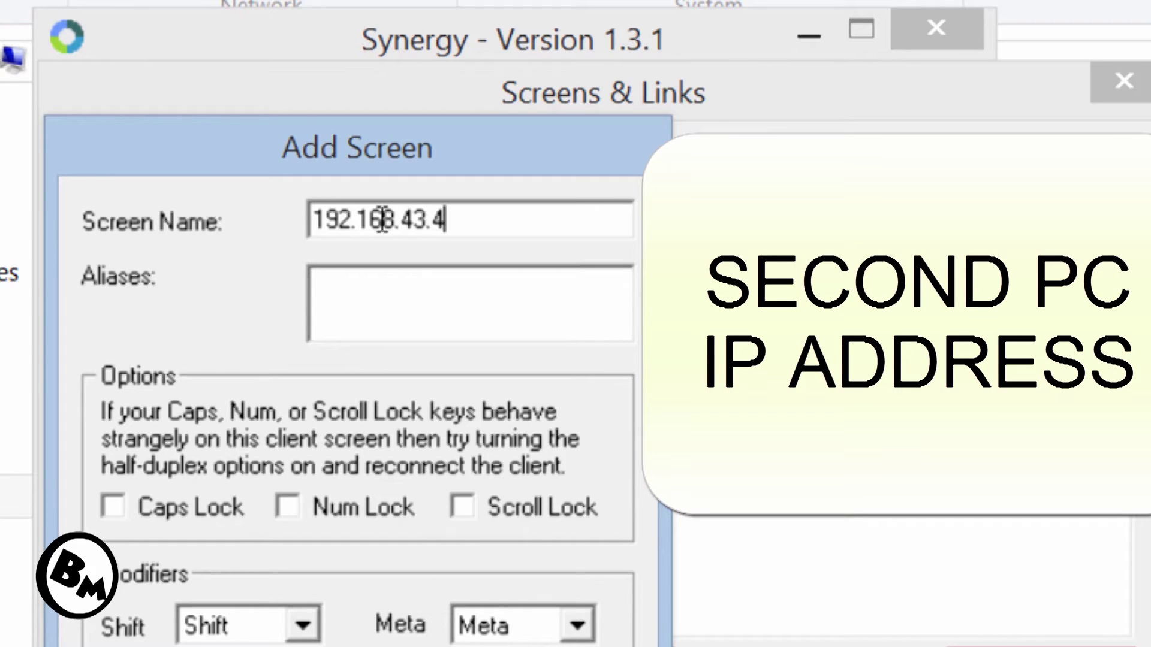
click(391, 293)
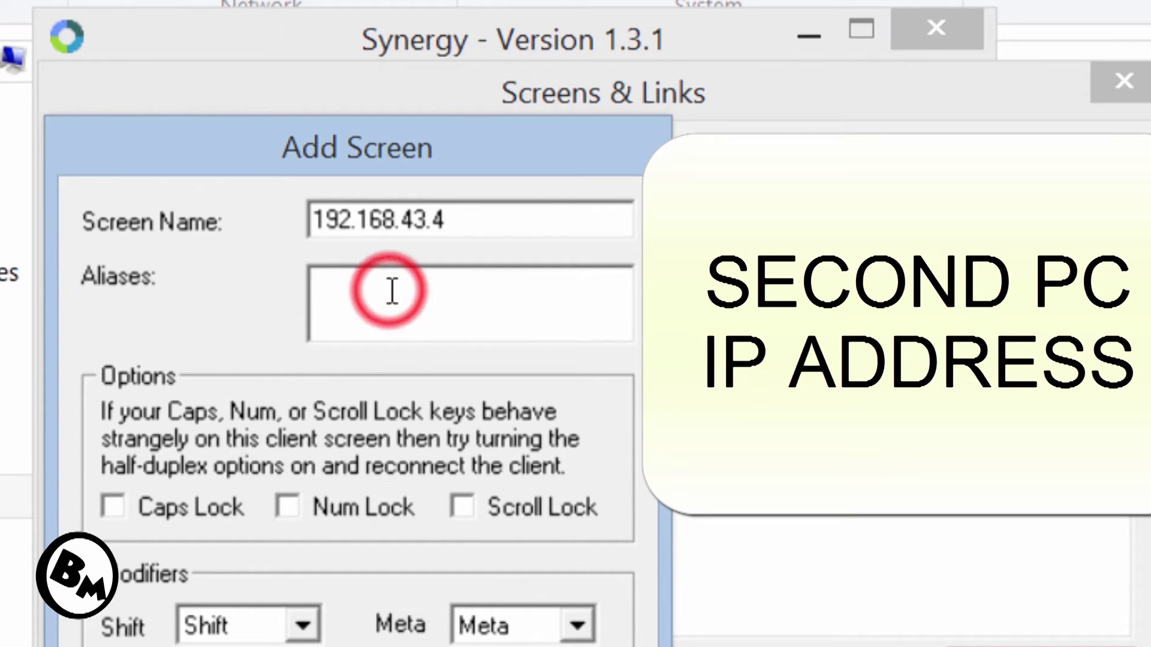
text(client)
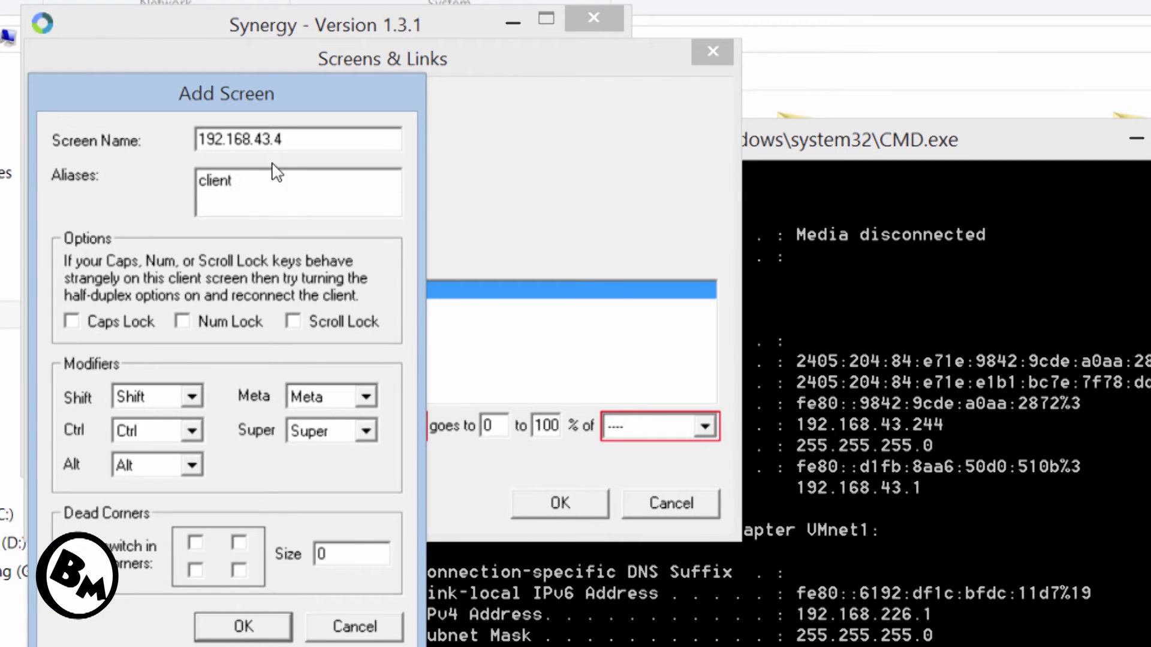
click(309, 189)
click(253, 620)
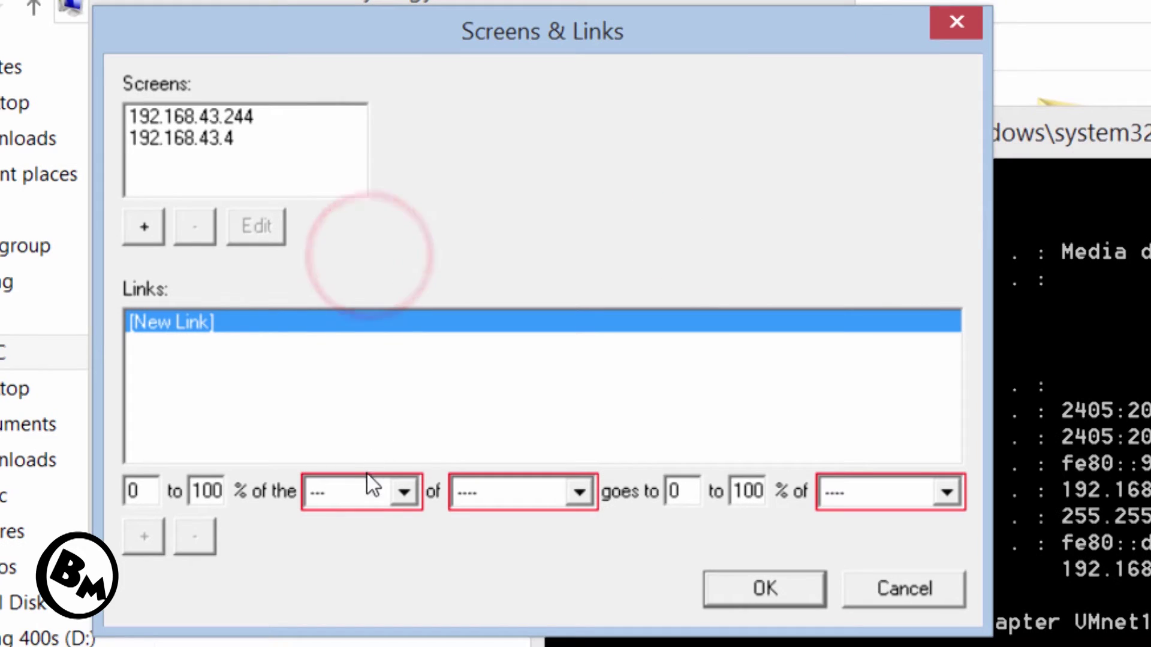
Add a link: the right edge of 192.168.43.4 goes to 192.168.43.244.
click(411, 494)
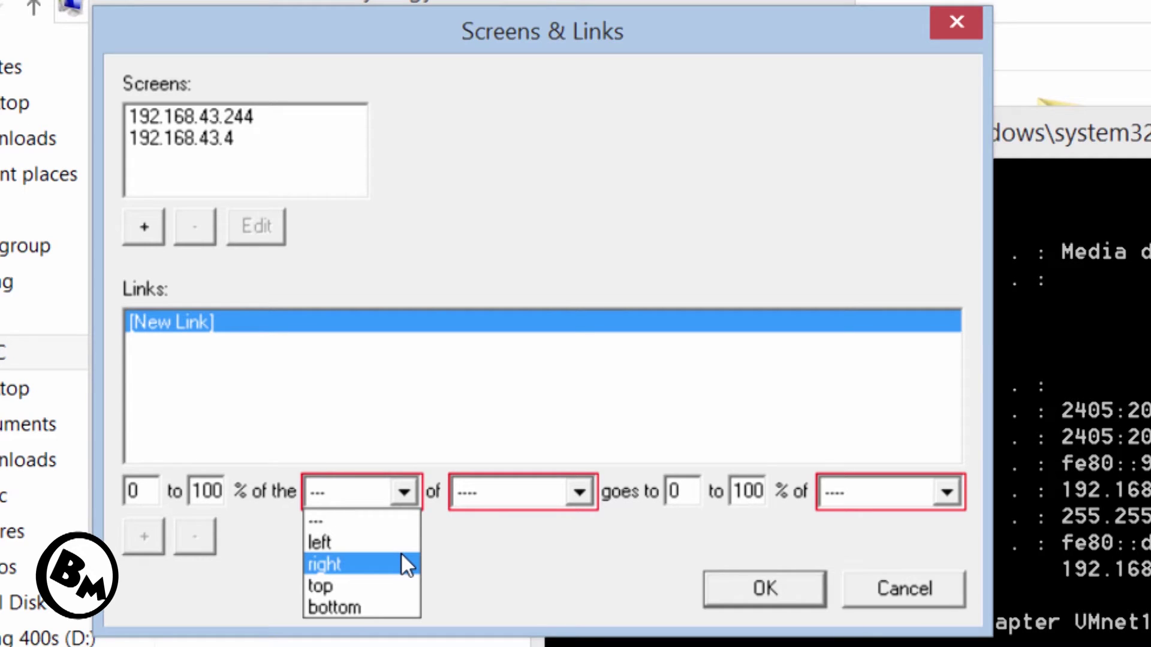
click(401, 552)
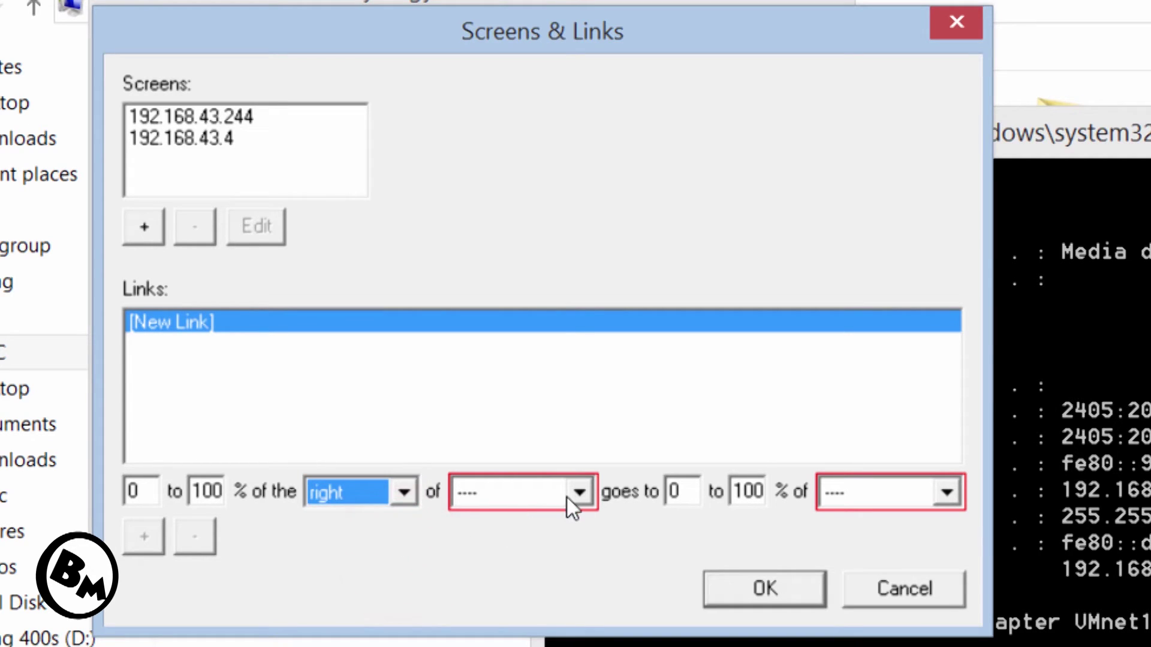
click(583, 498)
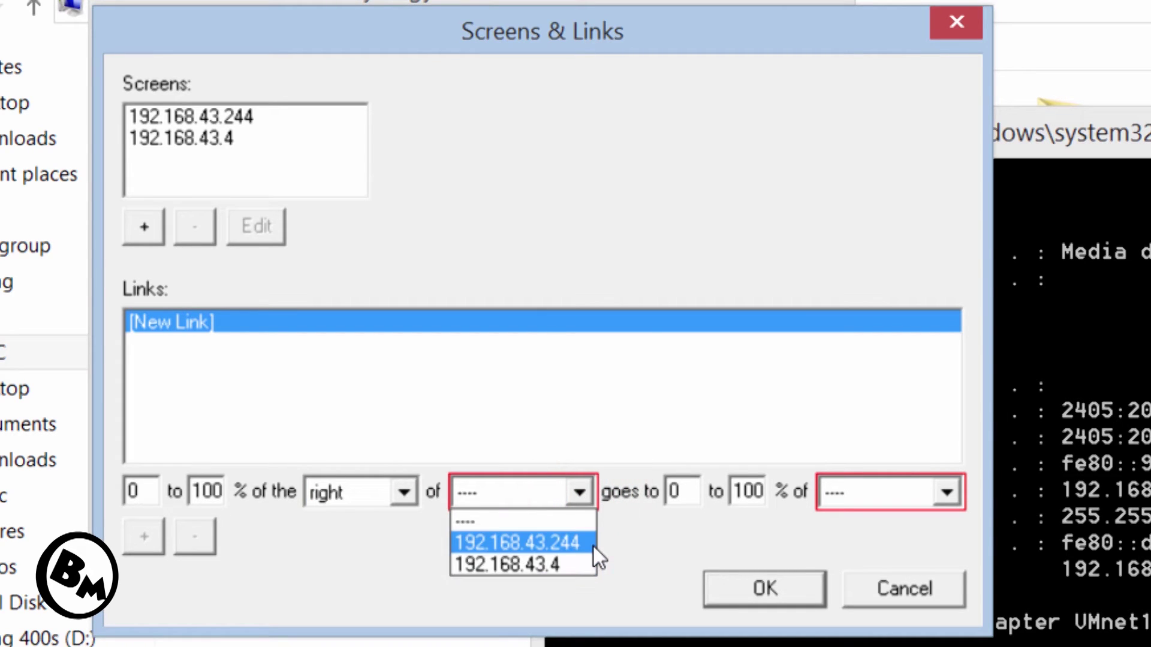
click(553, 568)
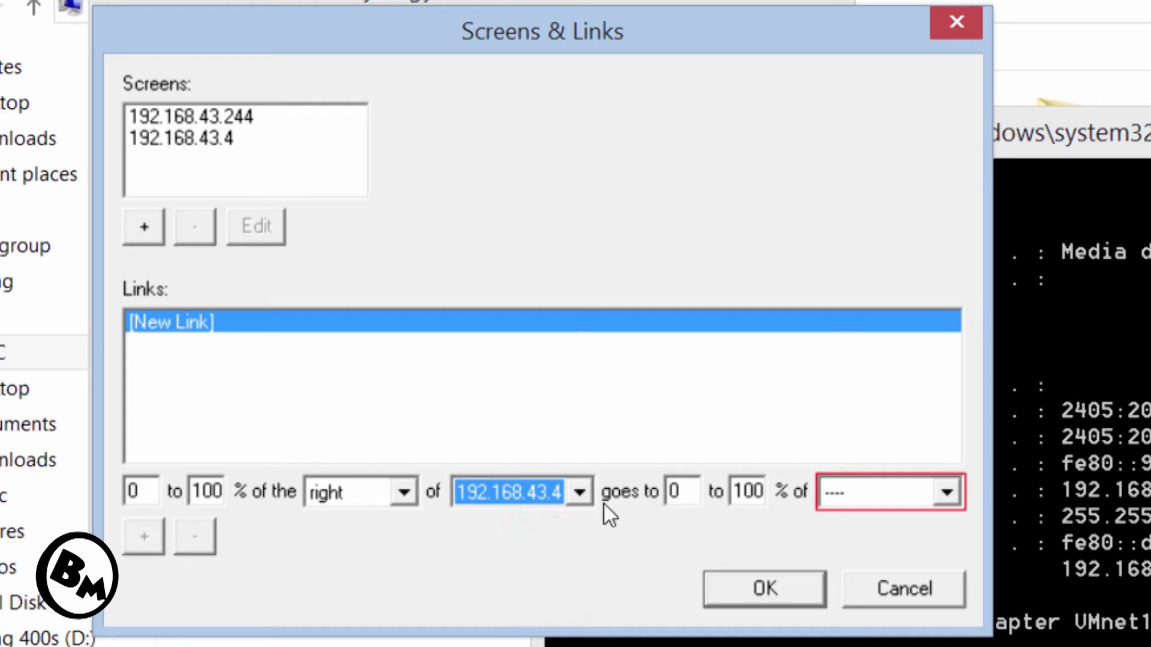
click(922, 505)
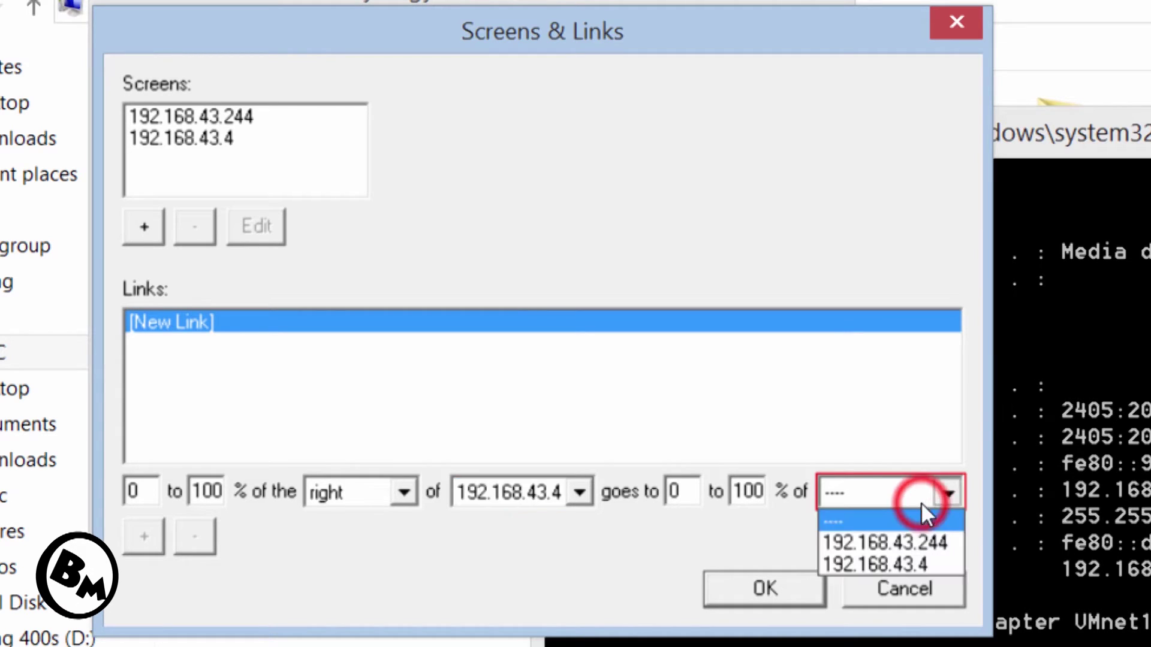
click(937, 541)
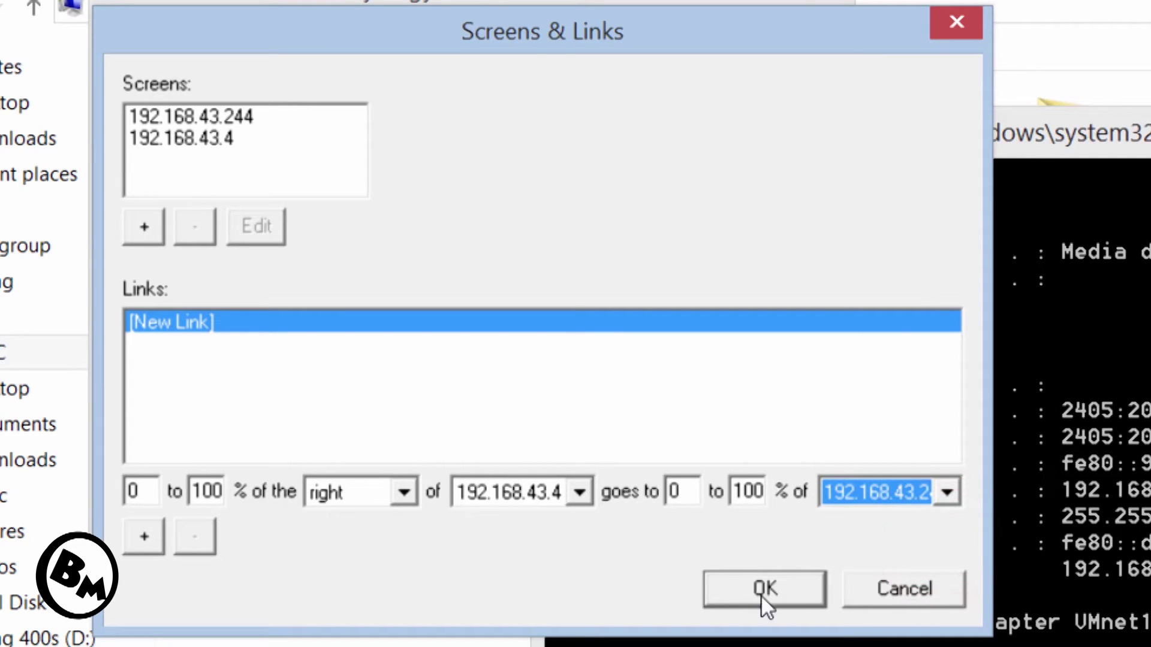
click(410, 573)
click(143, 537)
Select the new link in the list and begin another blank link entry.
click(446, 322)
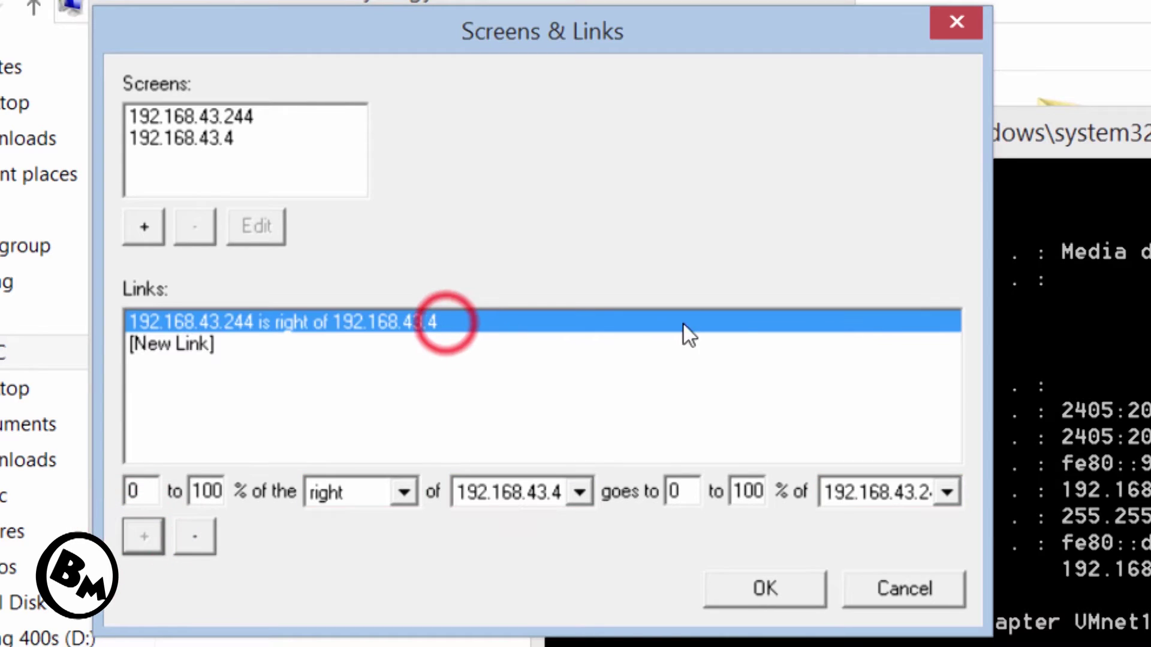
click(823, 378)
click(846, 330)
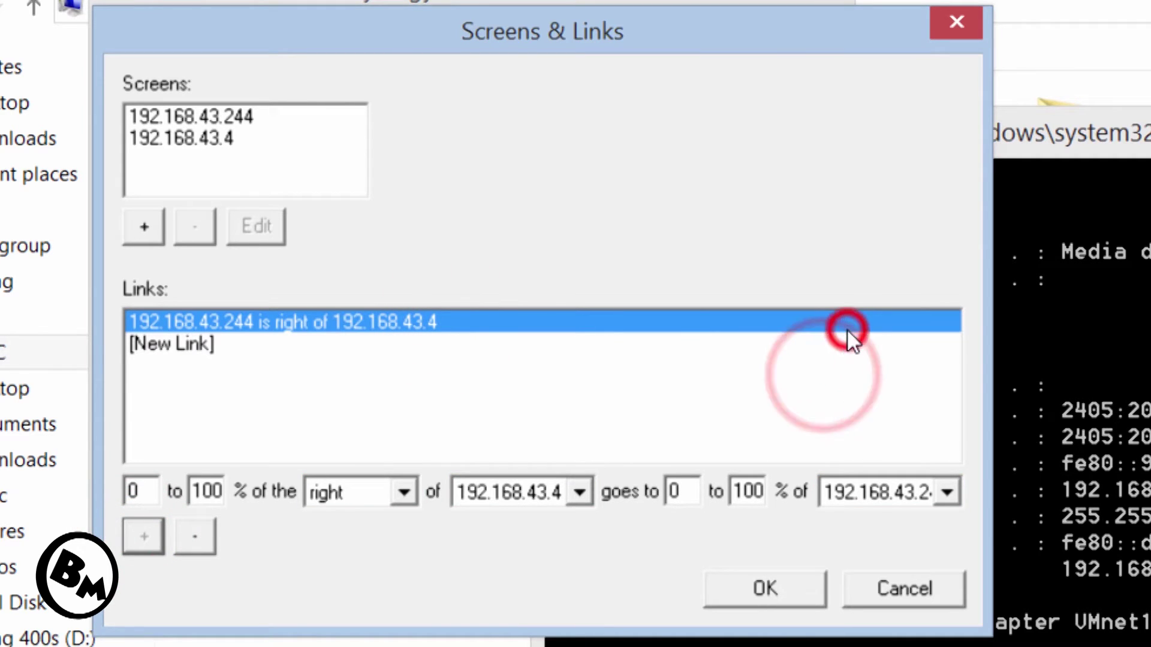
click(410, 396)
click(683, 376)
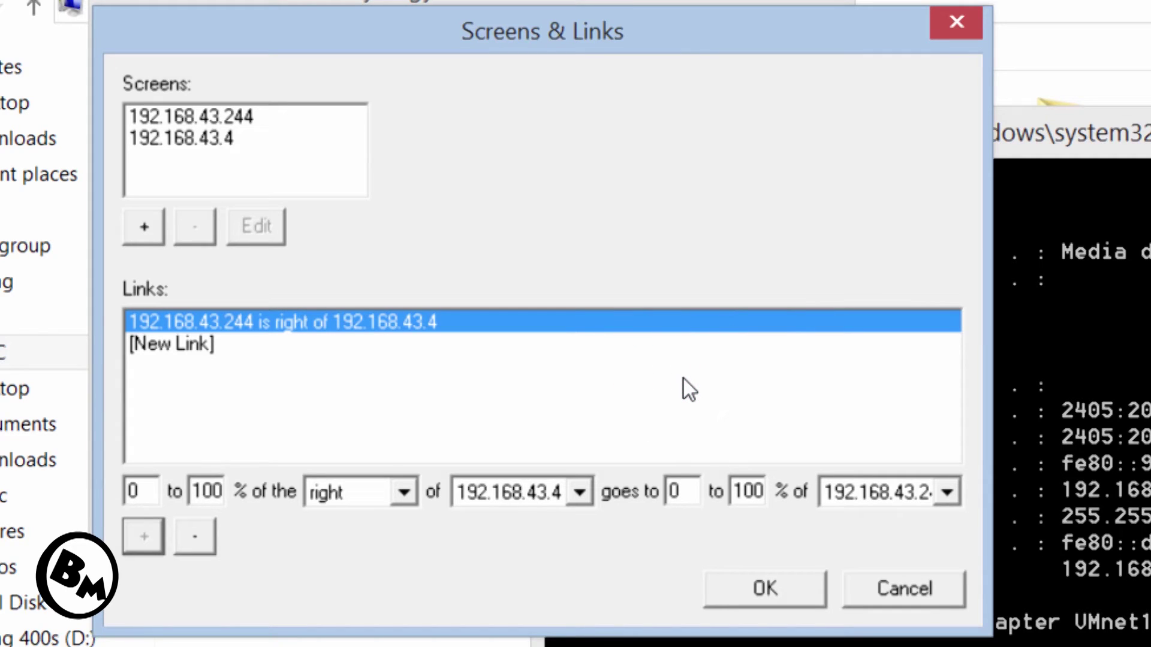
key(Down)
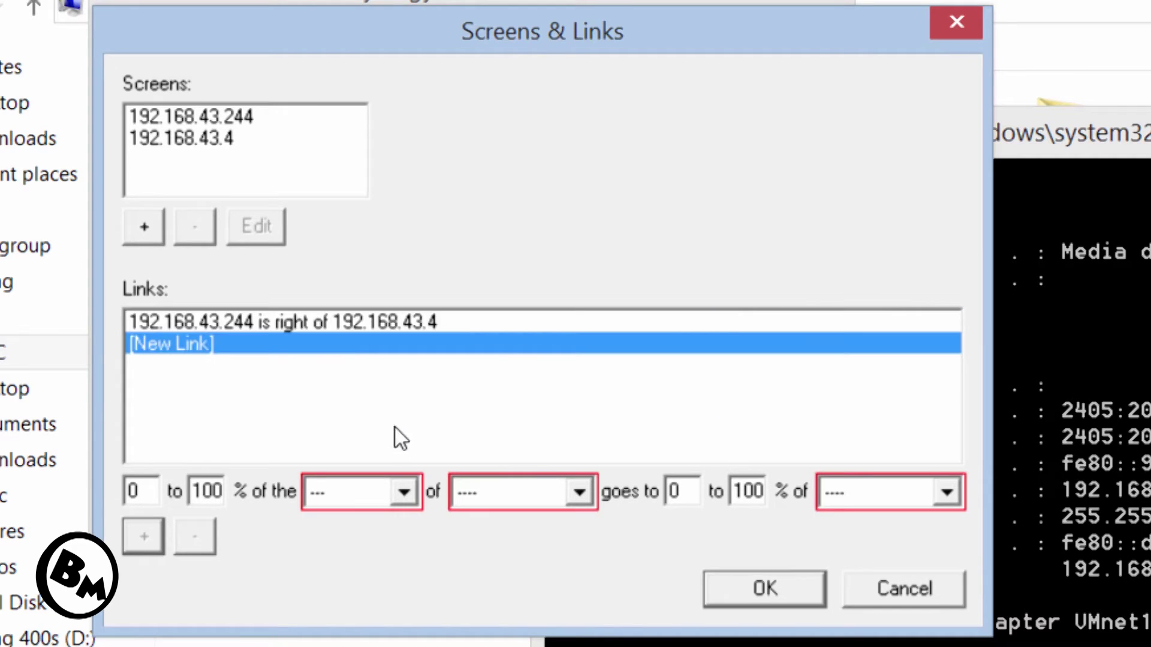
Add a link: the left edge of 192.168.43.244 goes to 192.168.43.4, then confirm Screens & Links.
click(410, 498)
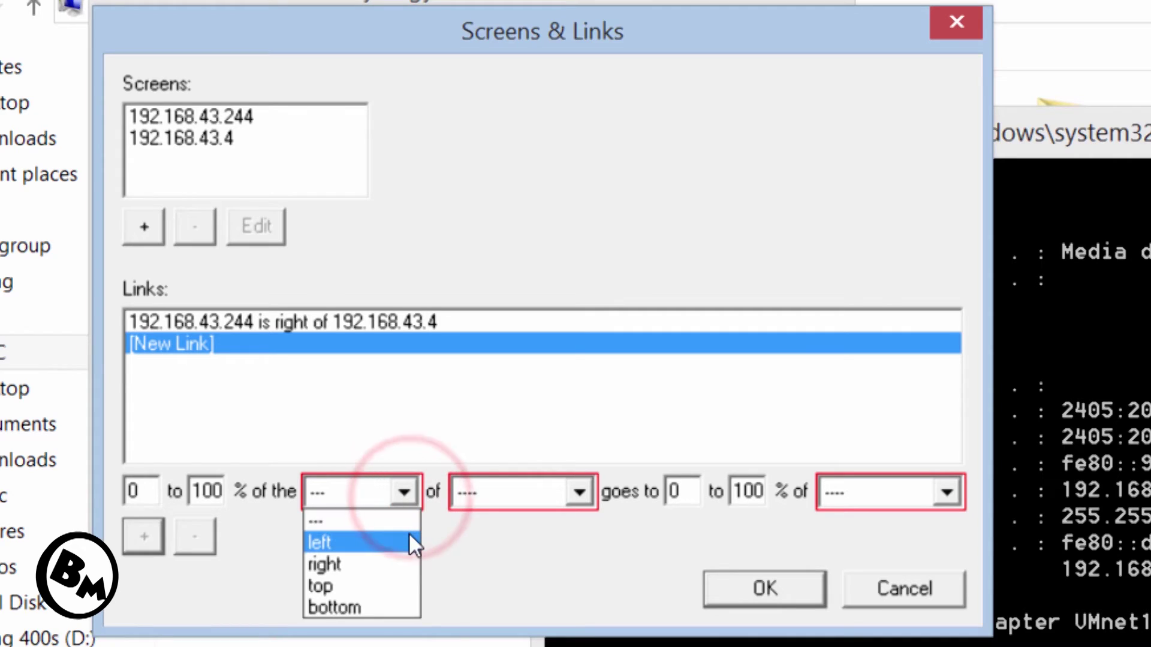
click(409, 534)
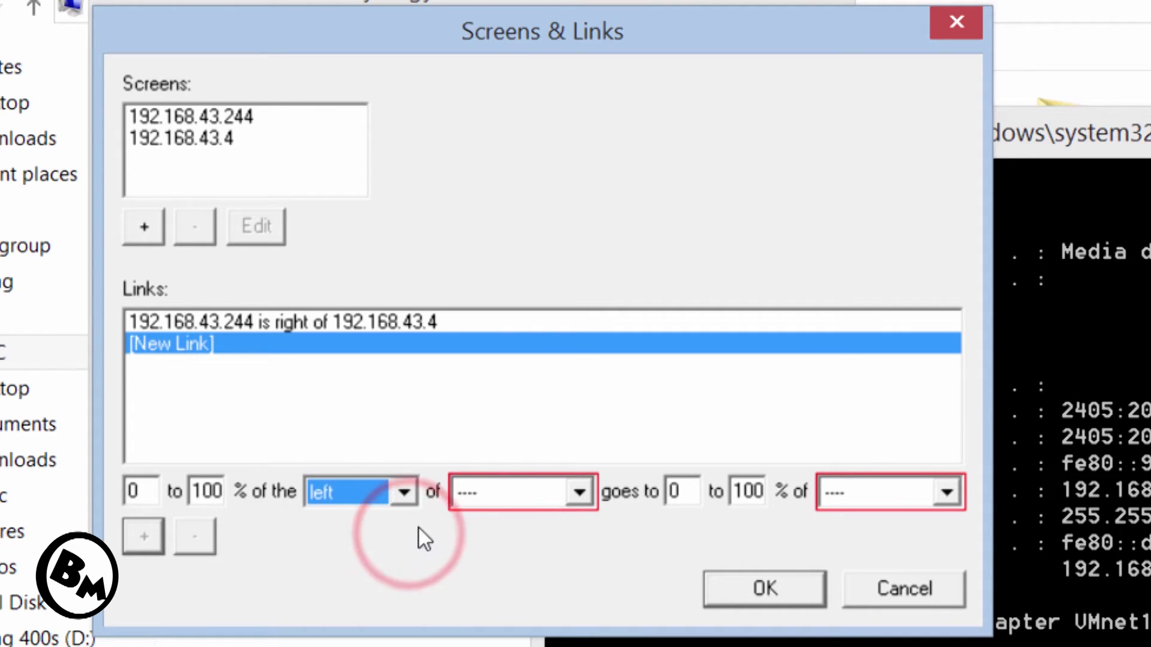
click(554, 490)
click(558, 543)
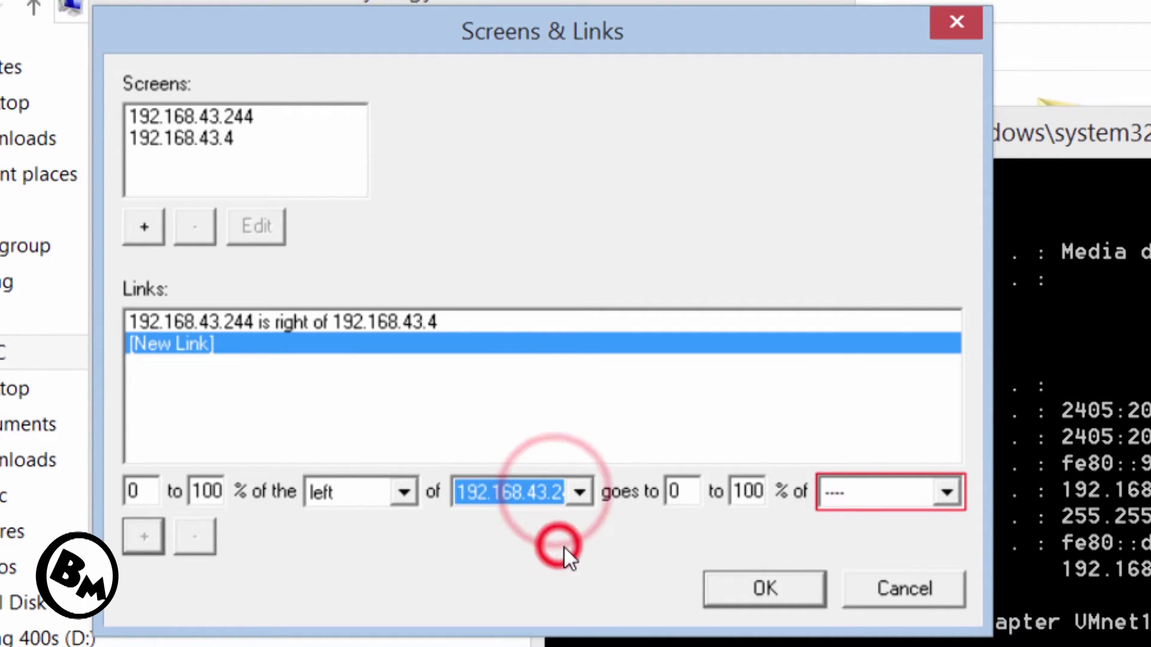
click(913, 489)
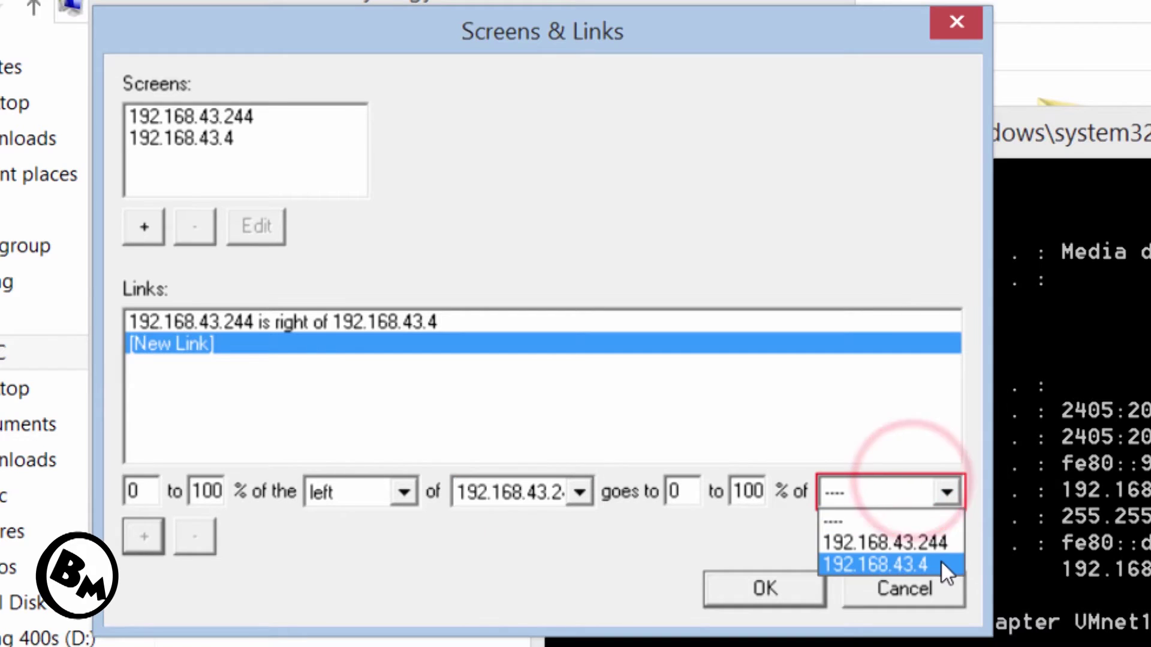
click(940, 560)
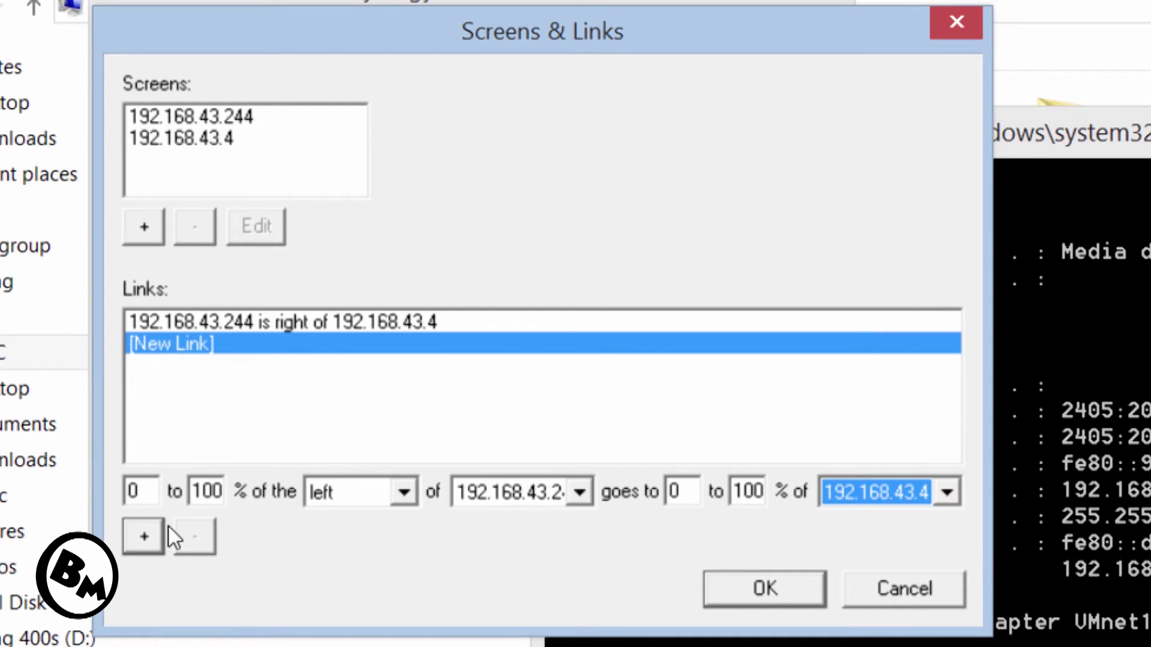
click(144, 535)
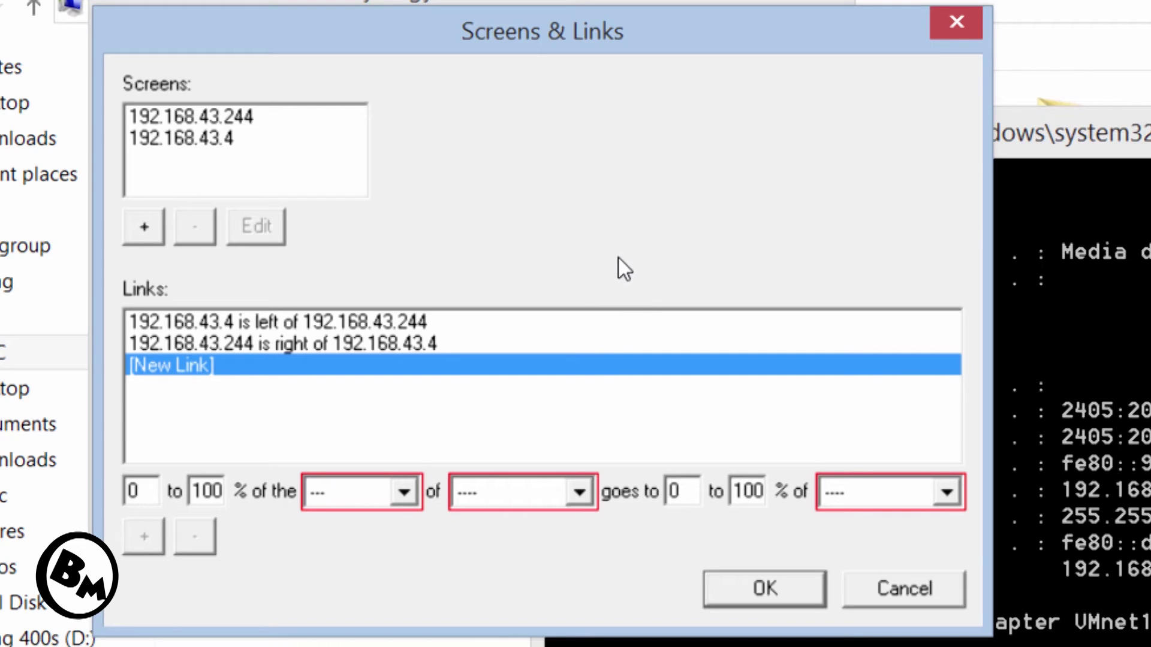
click(768, 585)
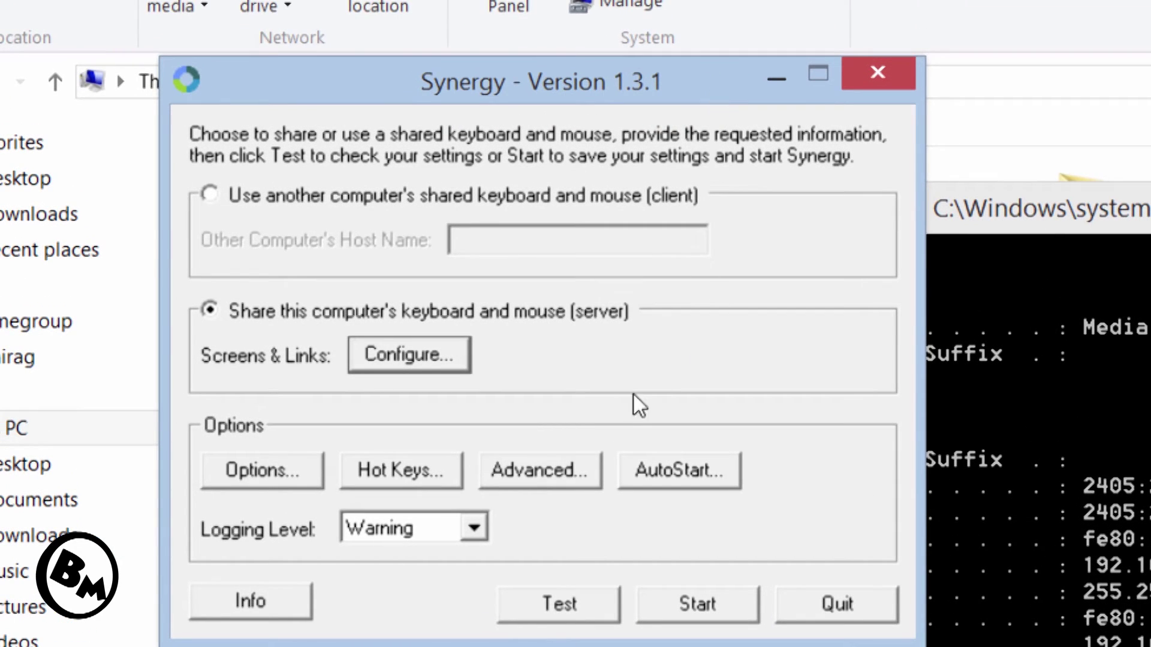
In Advanced Options, replace the screen name with 192.168.43.244 and confirm.
click(581, 478)
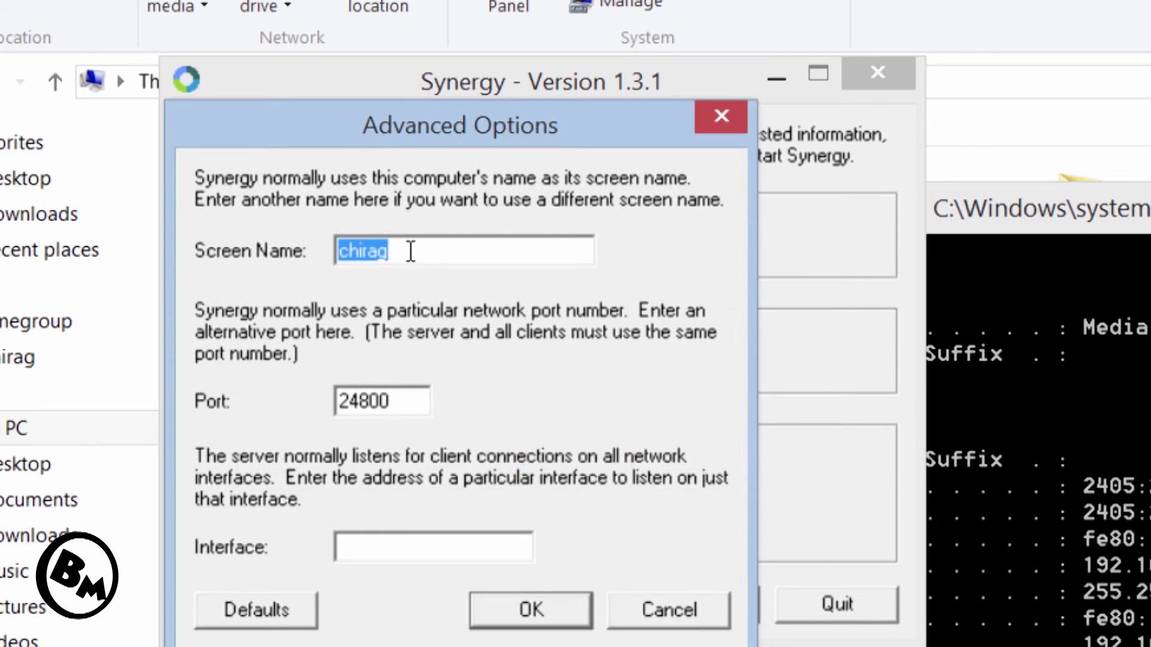
click(427, 250)
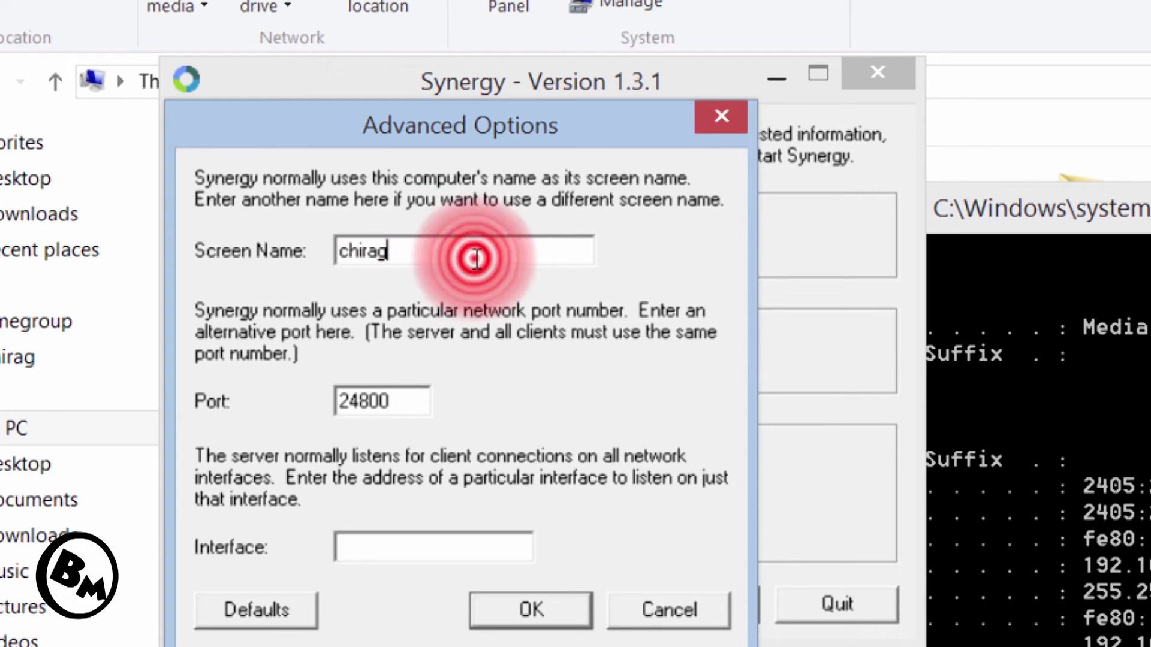
double_click(456, 257)
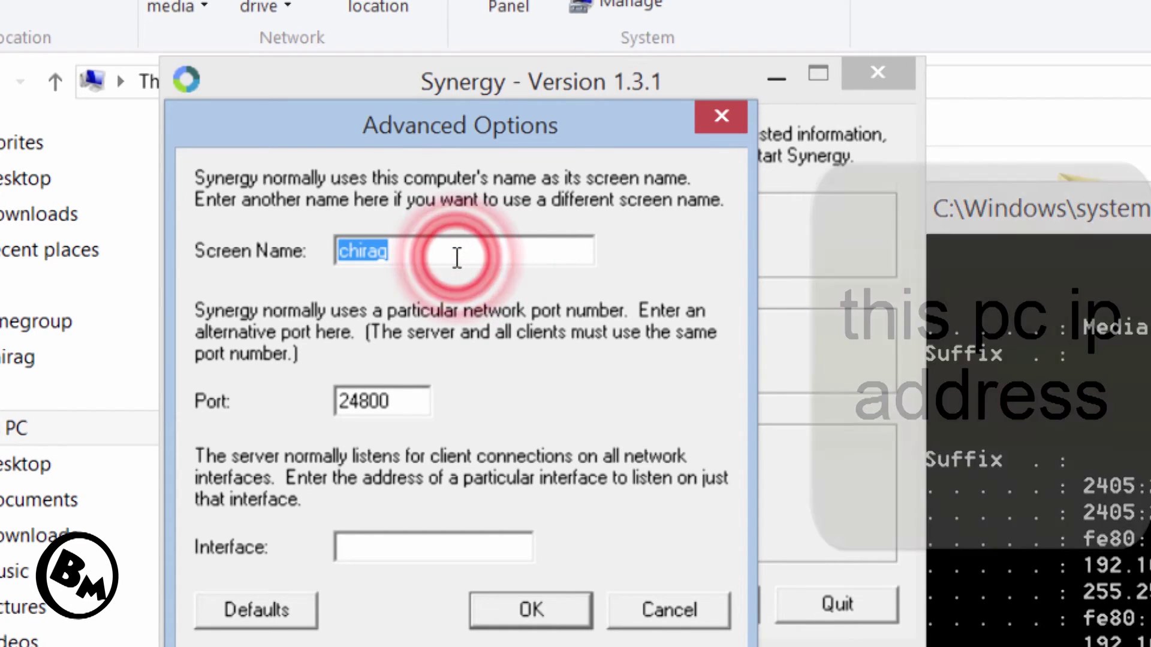
key(BackSpace)
text(19)
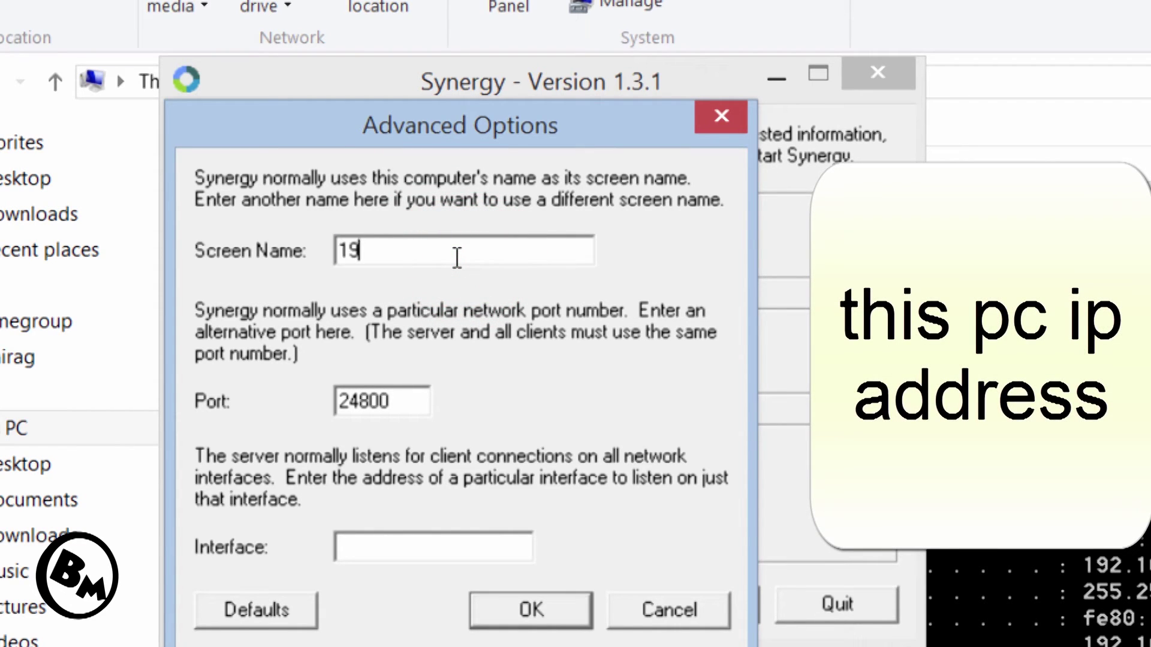
text(2.168)
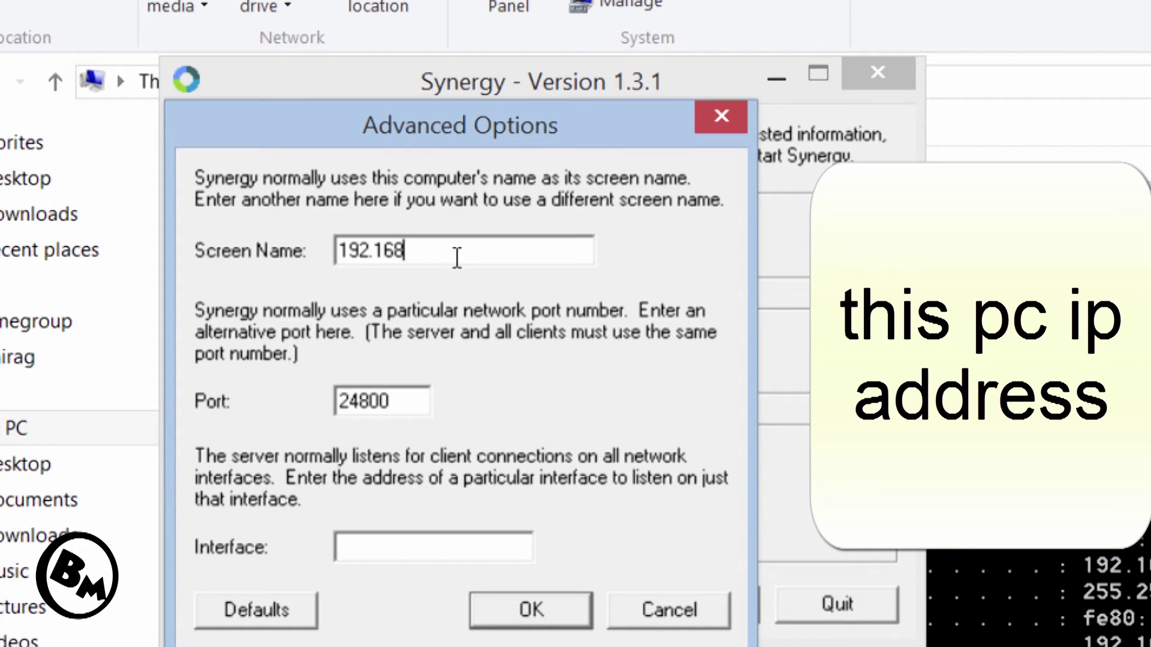
text(.43.244)
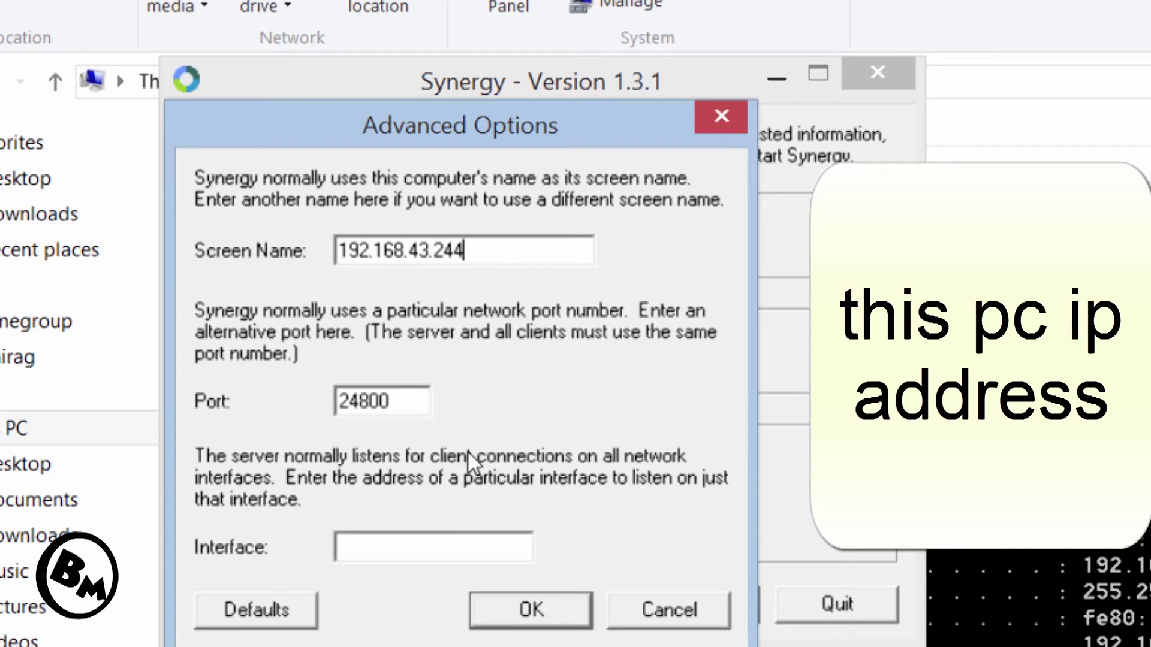
double_click(503, 257)
click(565, 248)
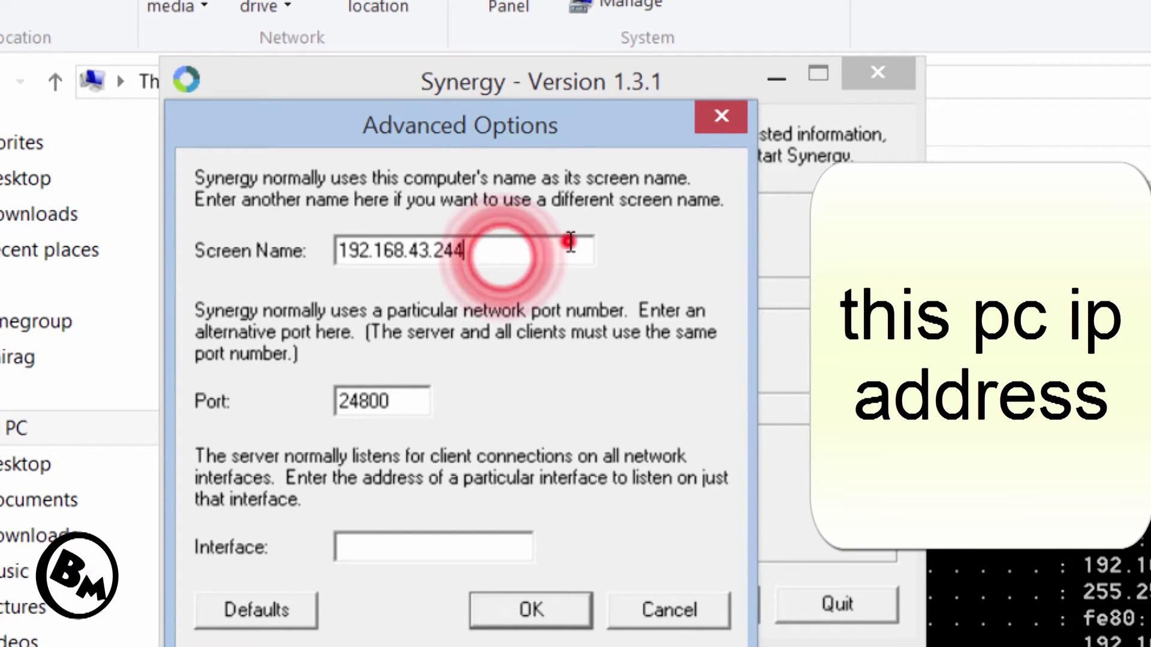
click(562, 610)
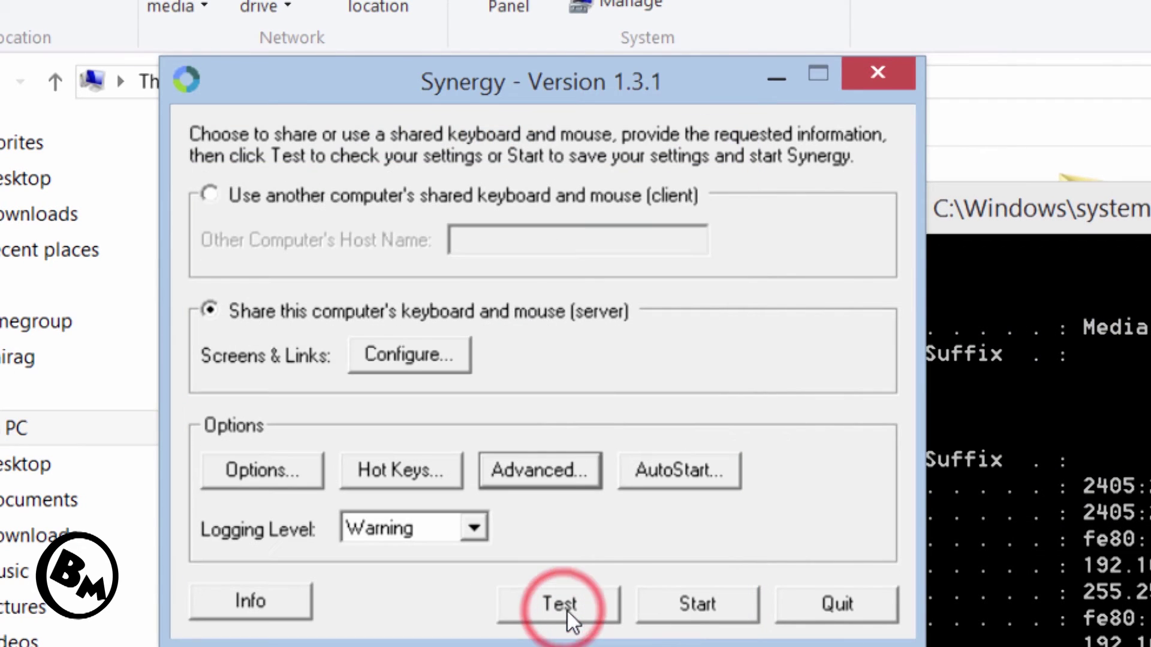
click(690, 302)
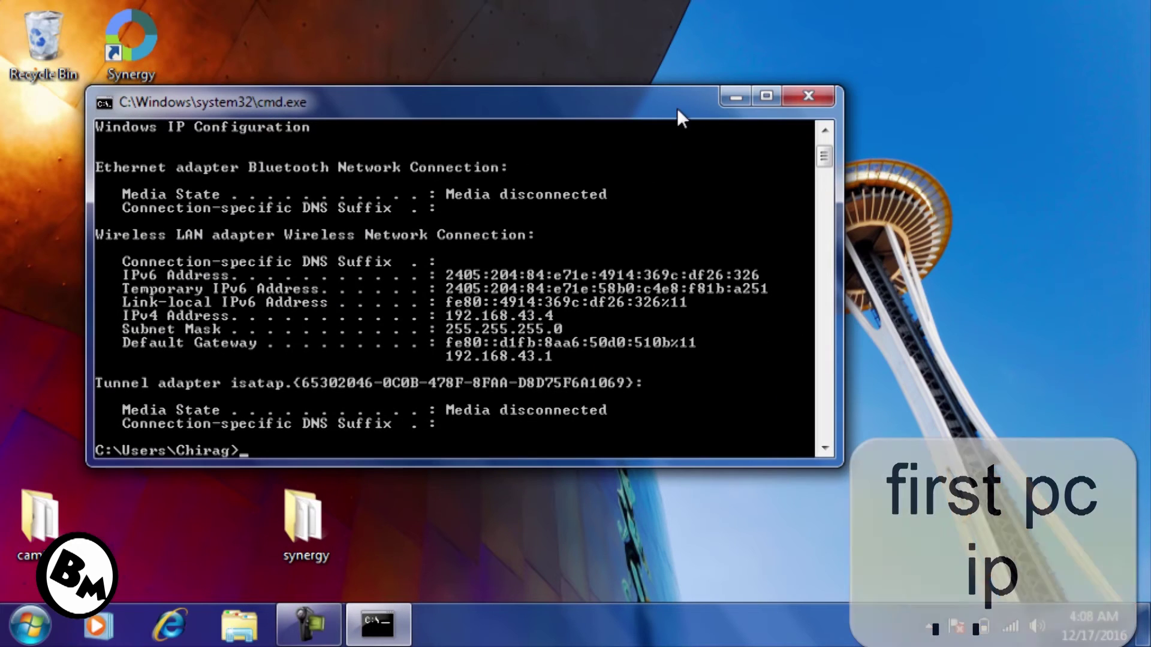
Move the command prompt window aside and launch Synergy on the second PC.
click(676, 108)
drag(678, 108, 876, 128)
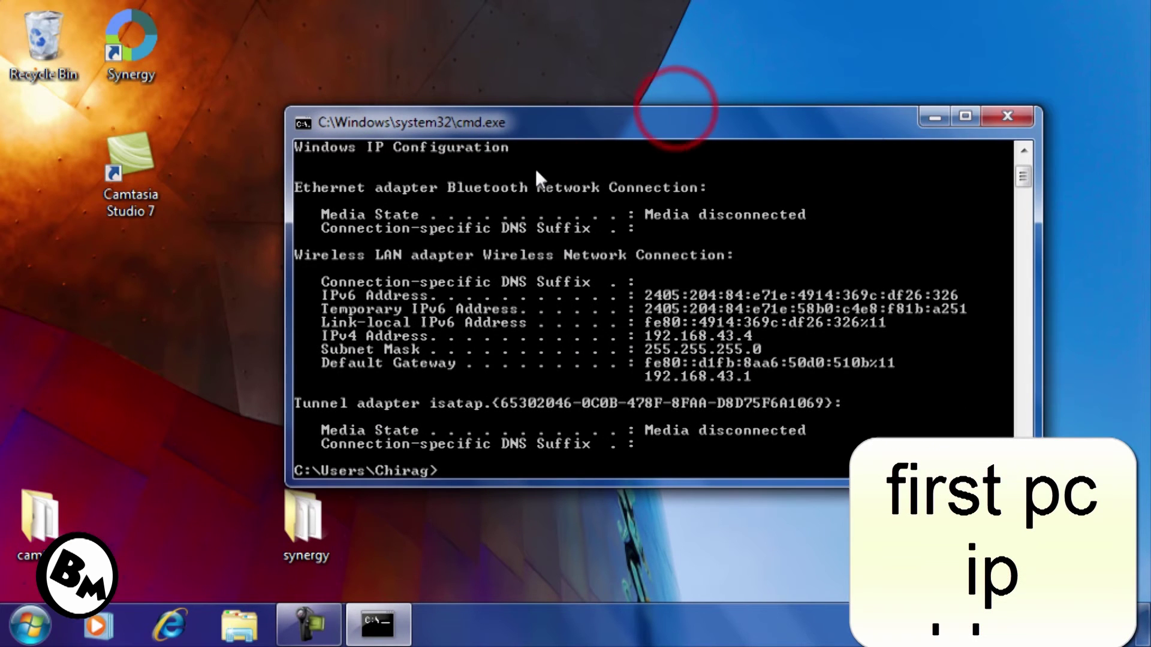
double_click(148, 51)
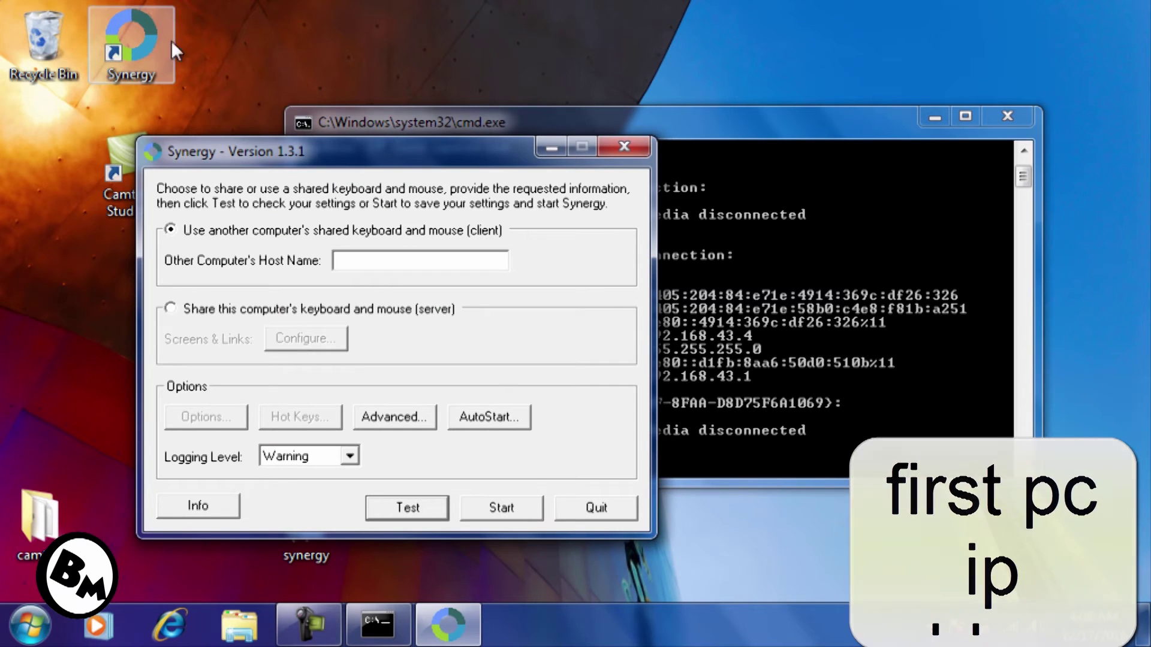
drag(351, 148, 354, 129)
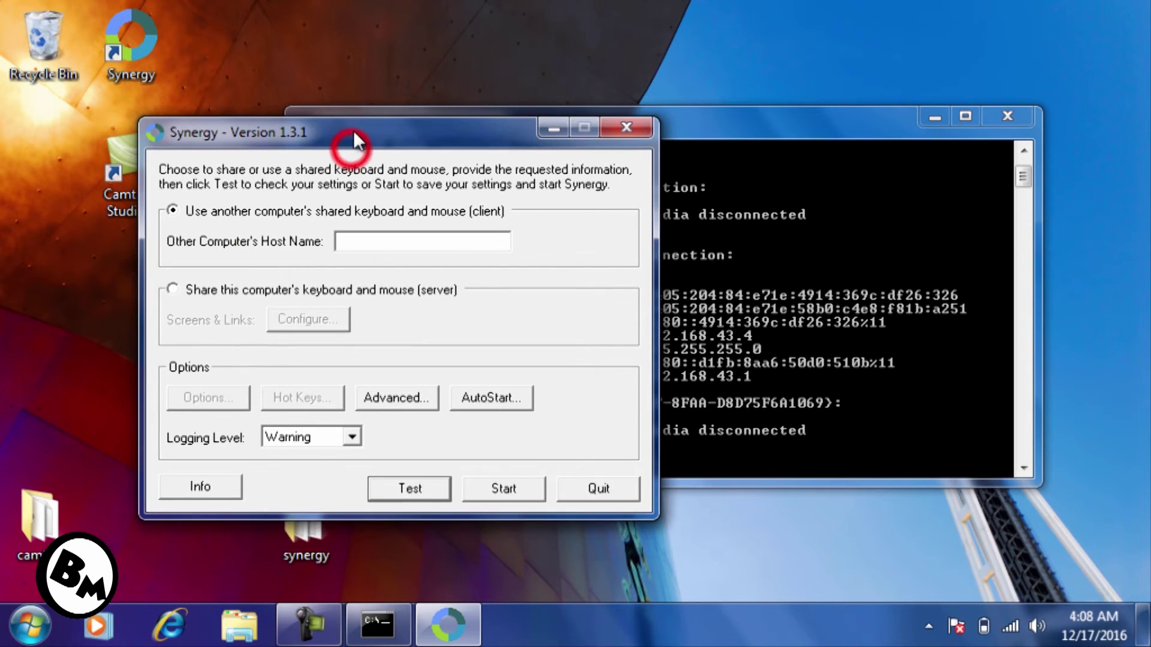
Keep client mode and enter 192.168.43.244 as the other computer's host name.
click(380, 244)
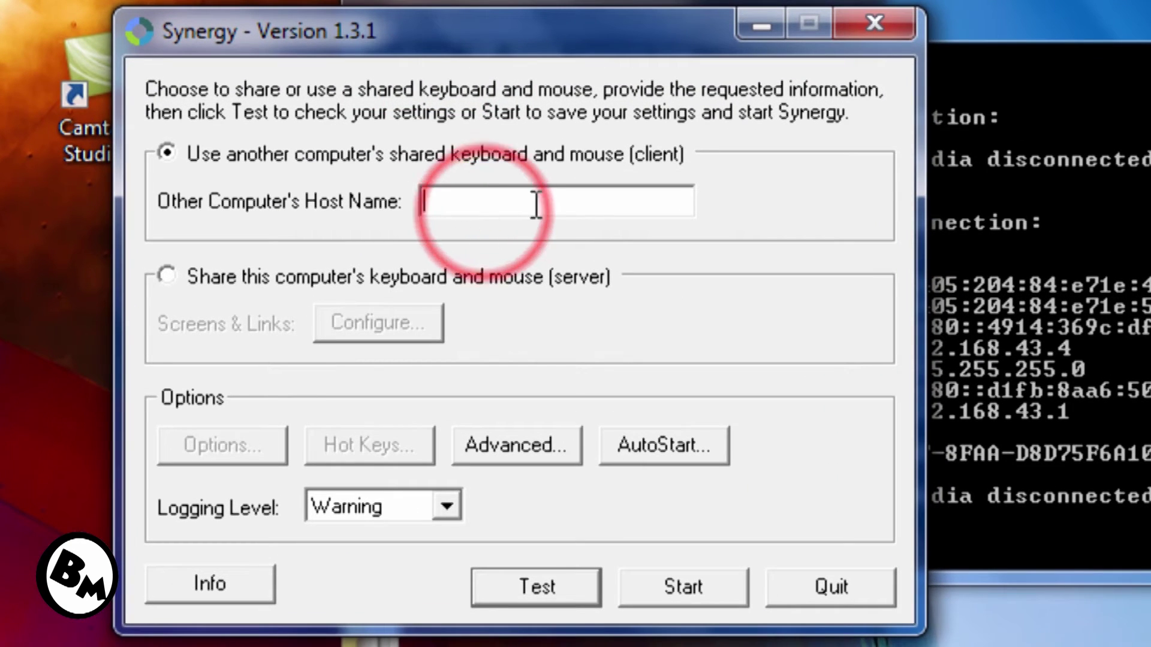
click(498, 202)
text(1)
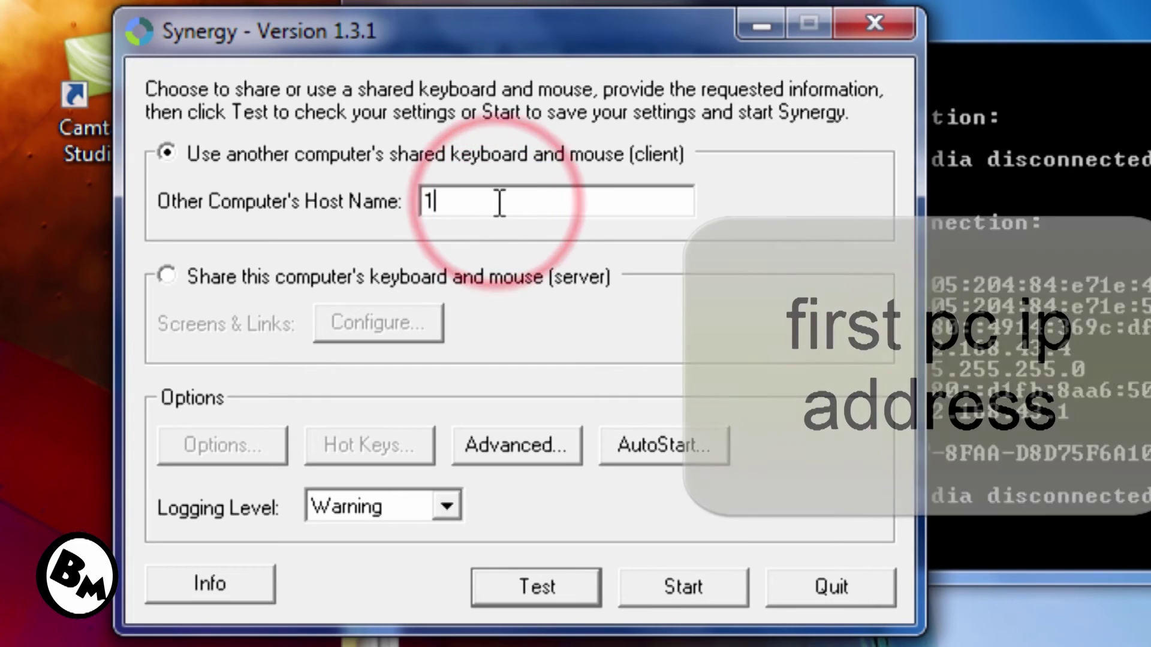
text(92.16)
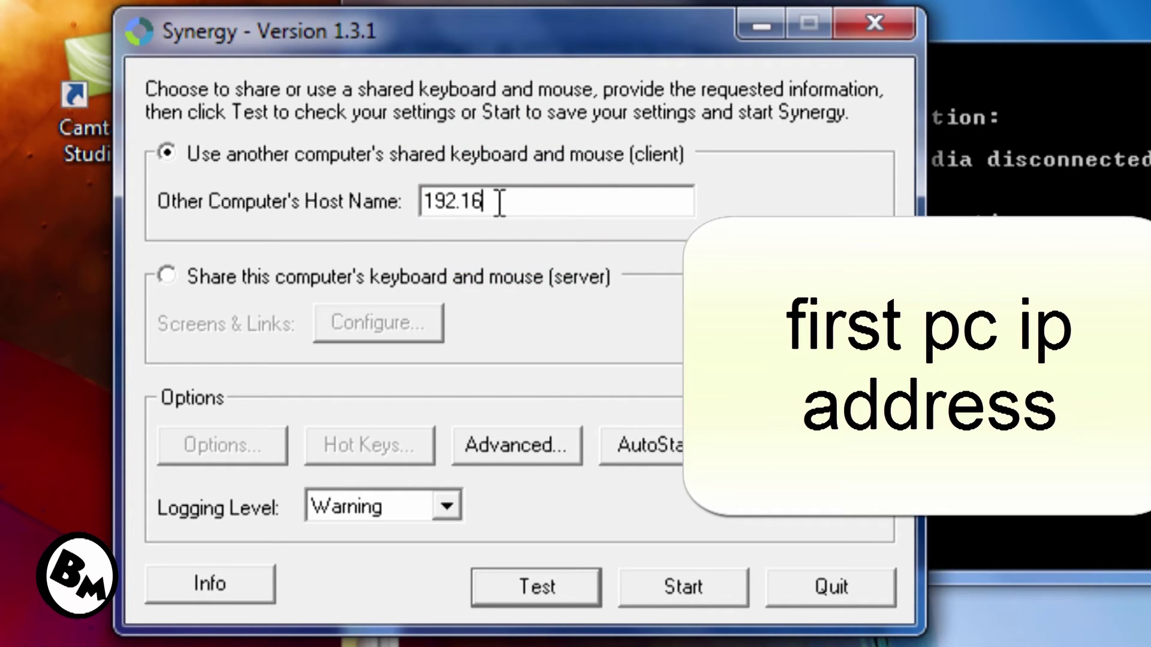
text(8)
text(.1)
text(3)
text(.244)
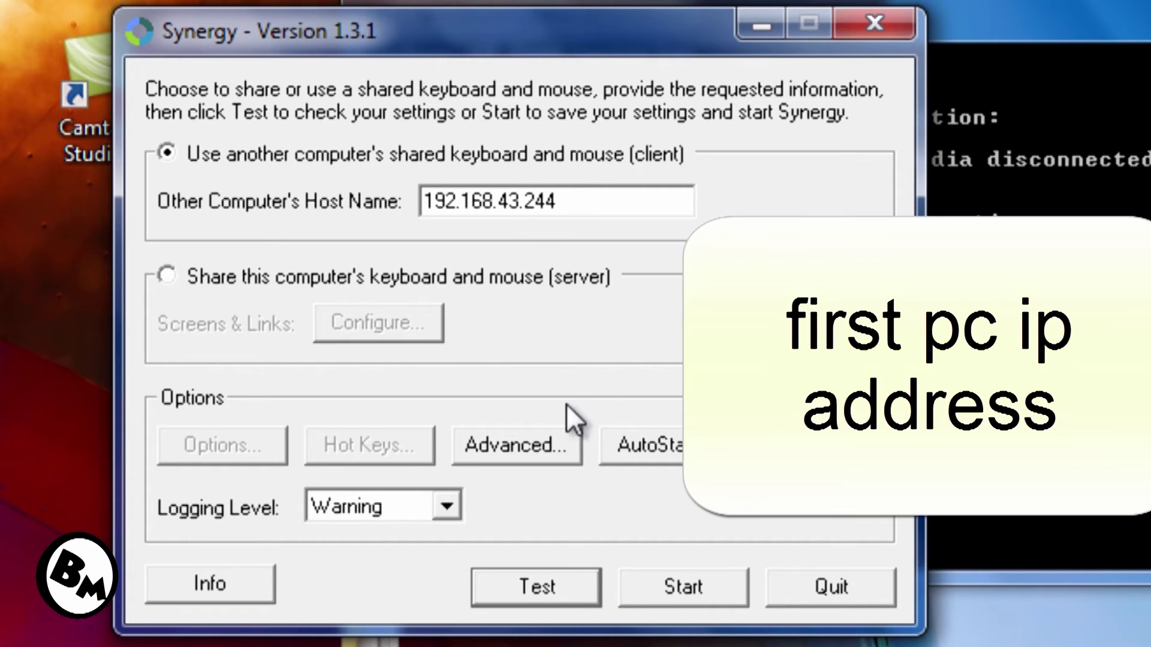
click(584, 207)
double_click(584, 207)
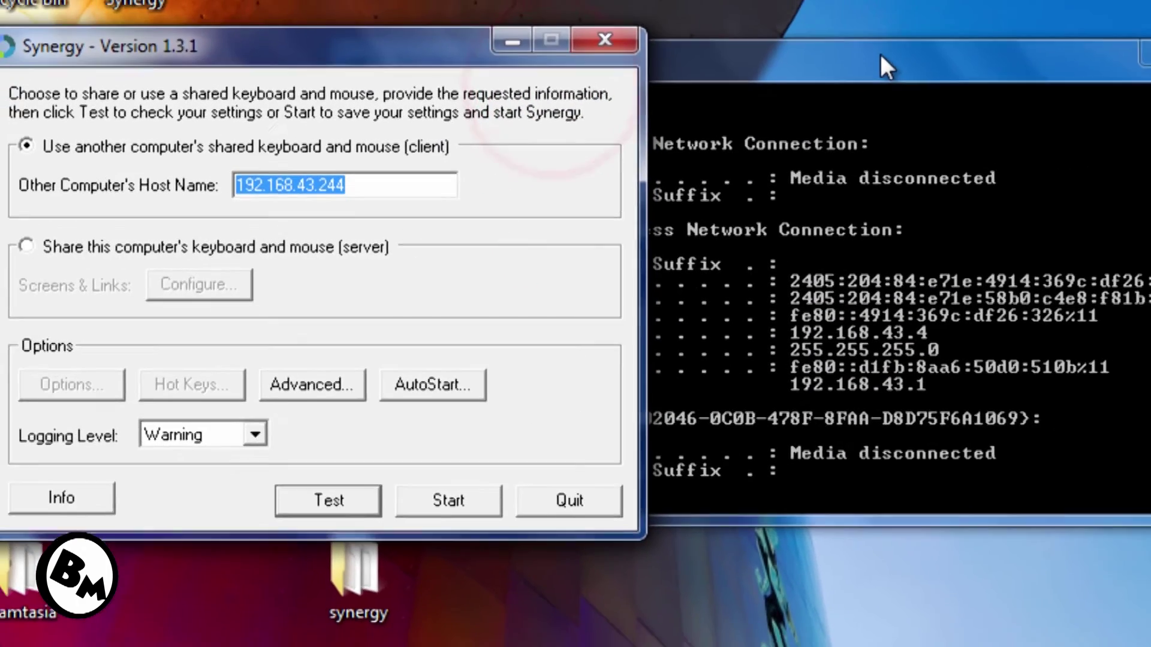
In the client's Advanced options, replace the screen name with 192.168.43.4 and confirm.
drag(1085, 32, 1148, 53)
drag(923, 73, 1145, 59)
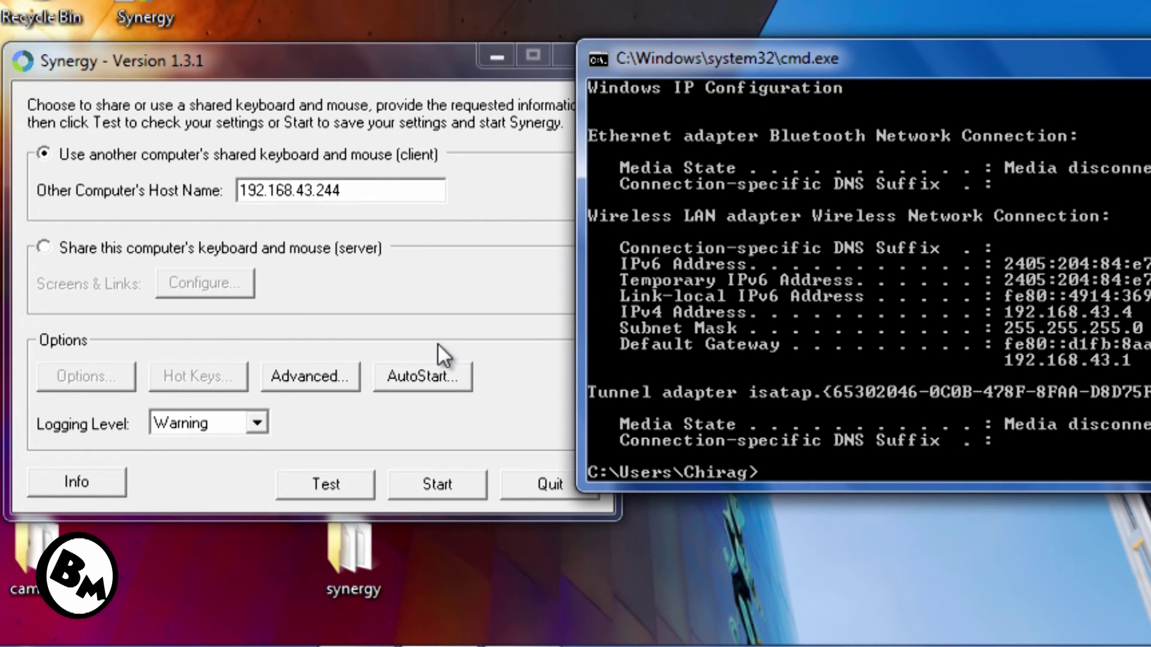
click(336, 374)
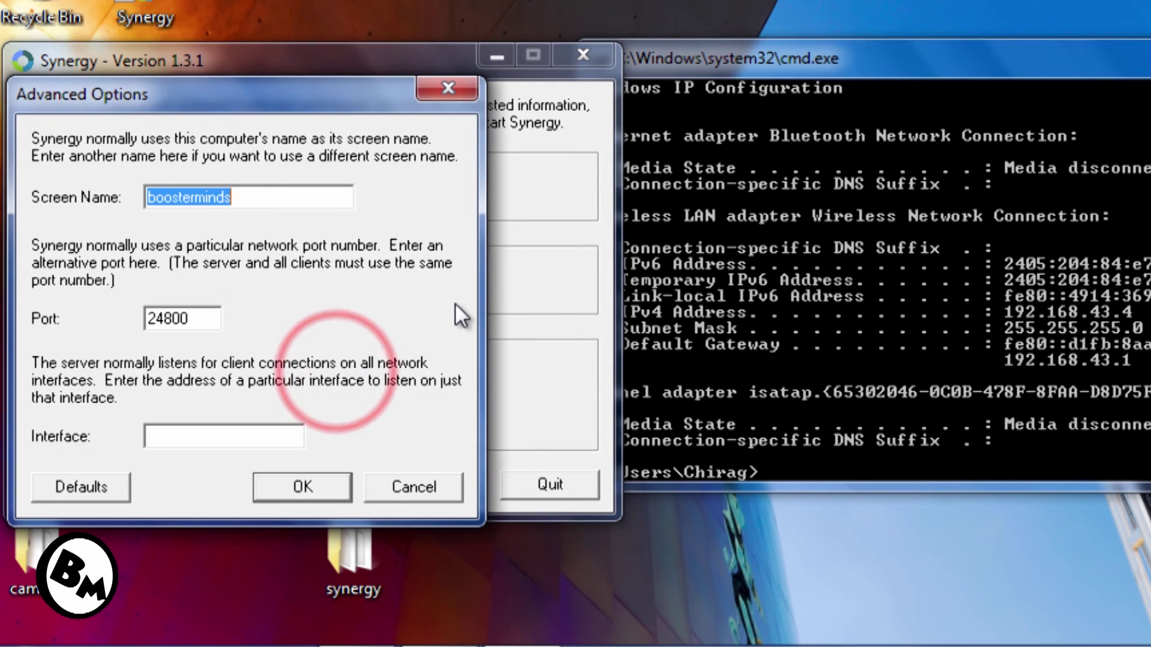
click(296, 197)
key(BackSpace)
key(BackSpace)
key(BackSpace)
key(BackSpace)
key(BackSpace)
key(BackSpace)
key(BackSpace)
key(BackSpace)
key(BackSpace)
key(BackSpace)
key(BackSpace)
key(BackSpace)
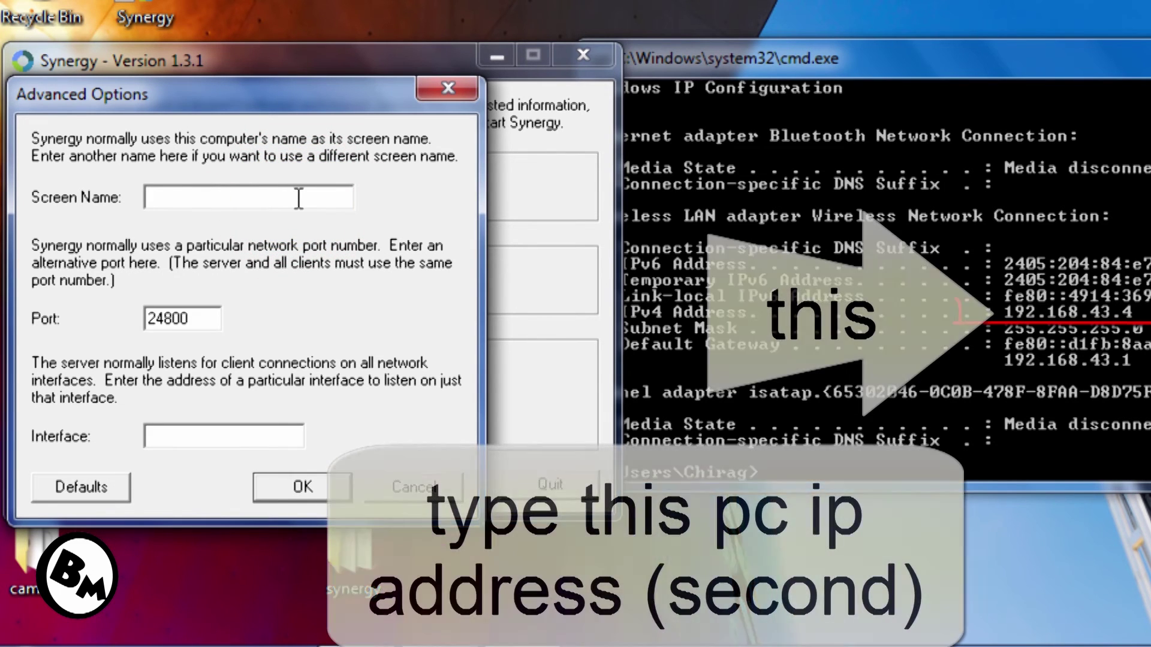
text(19)
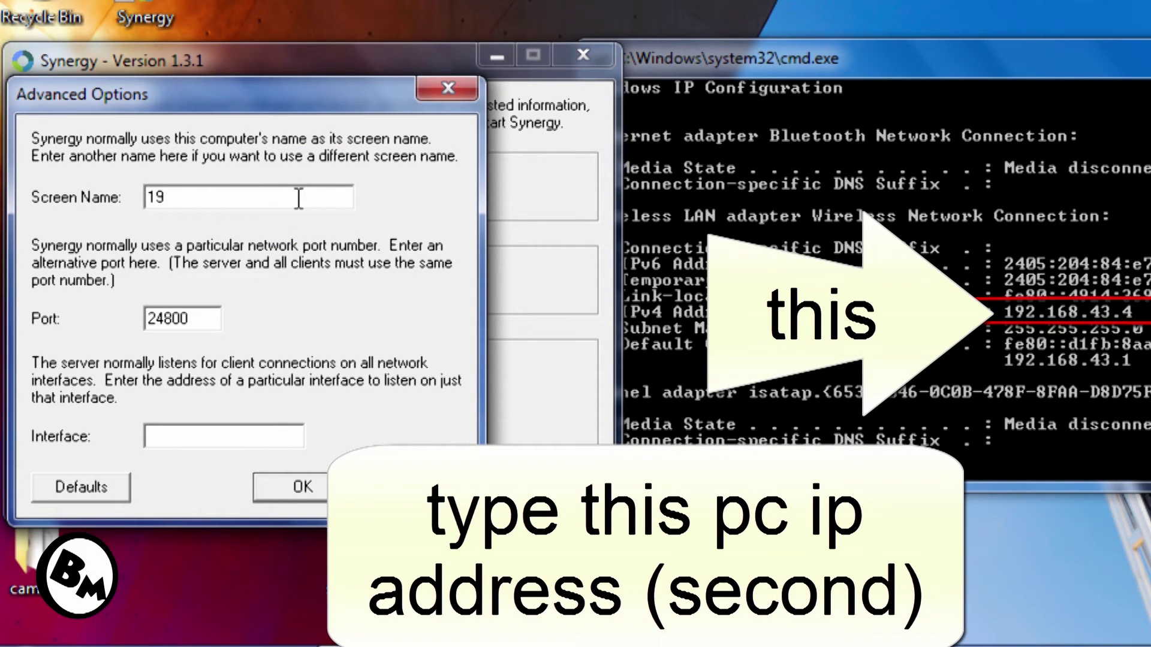
text(.168)
text(.43.4)
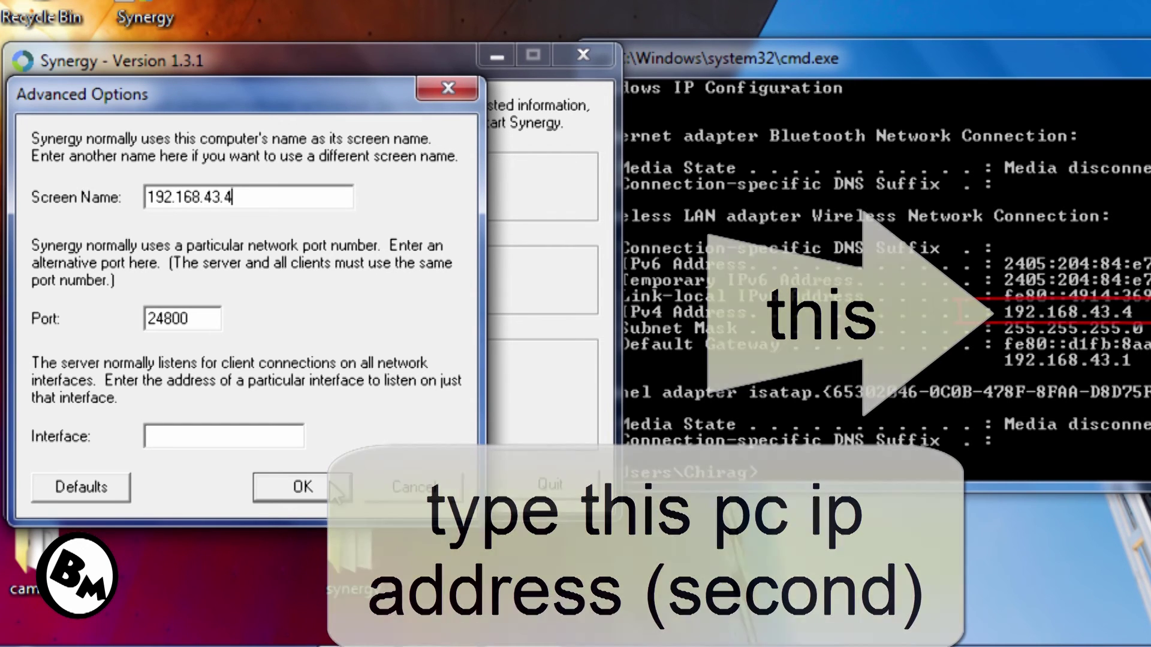
click(330, 480)
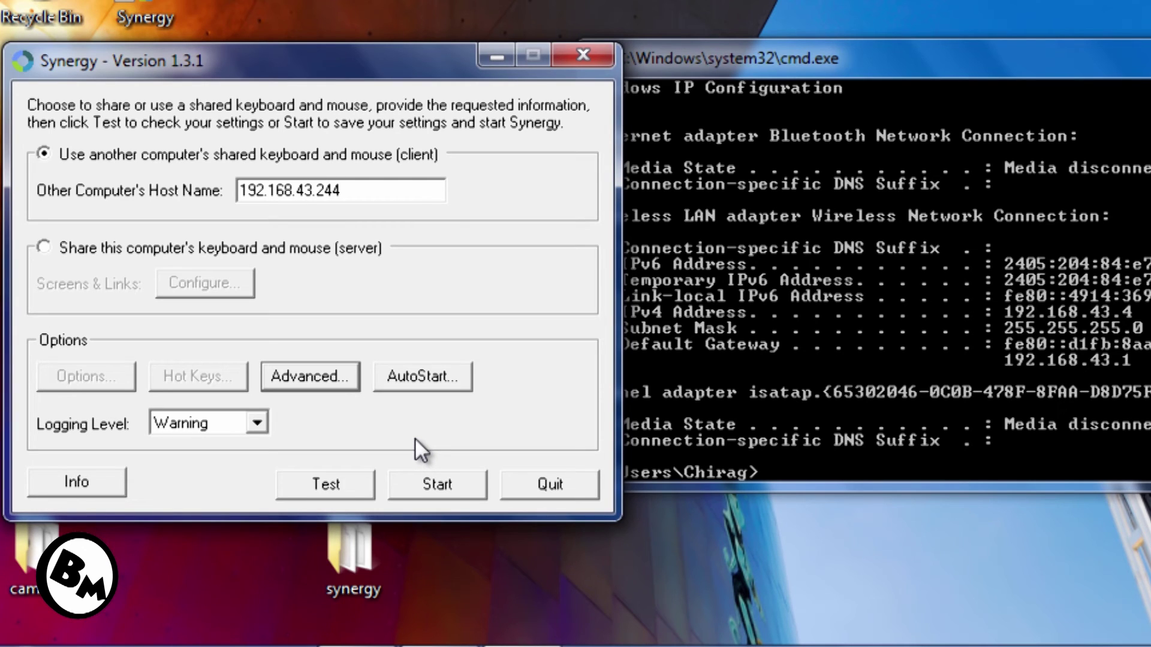
Start the Synergy client on the second PC, then start the server on the first PC.
click(448, 483)
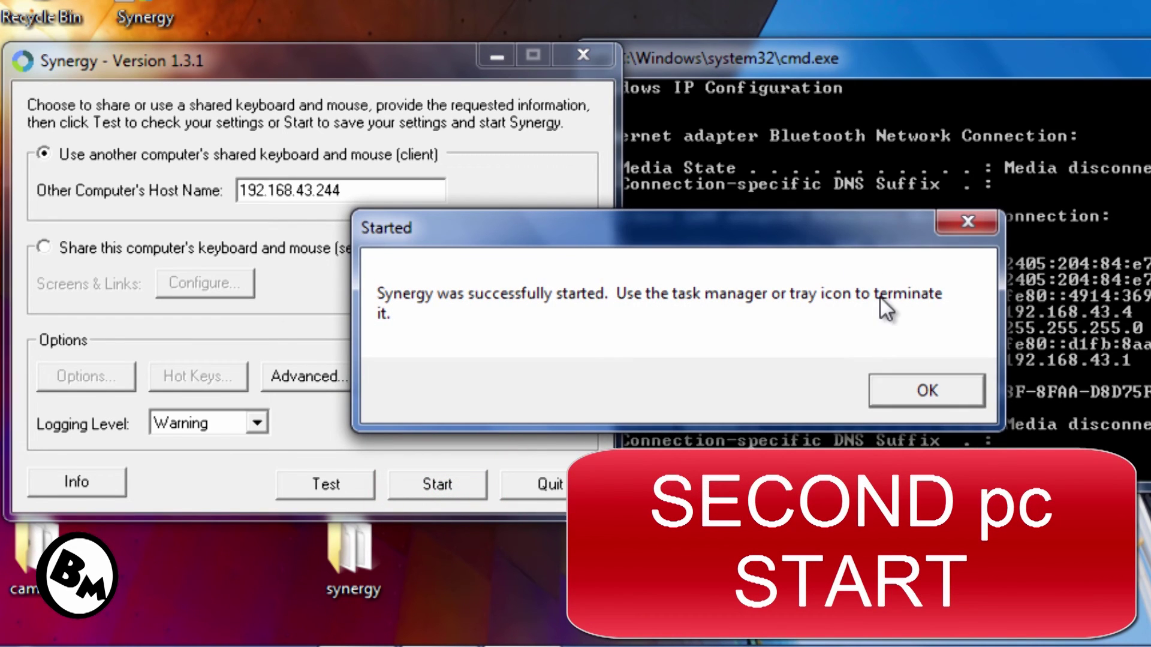
click(962, 391)
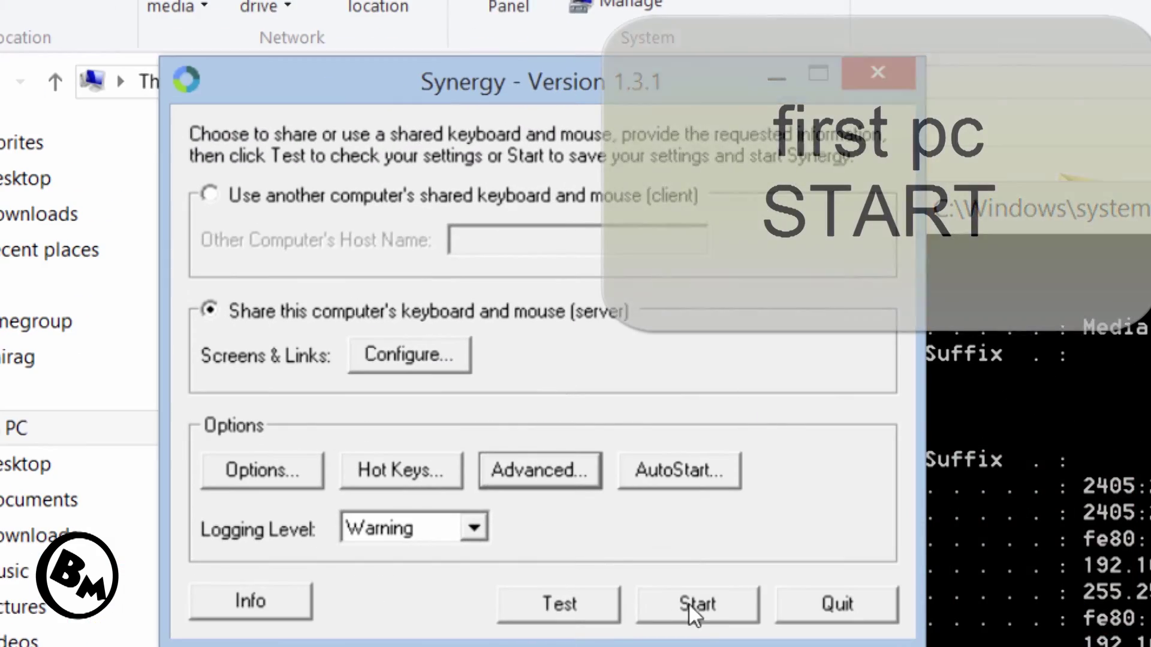
click(701, 611)
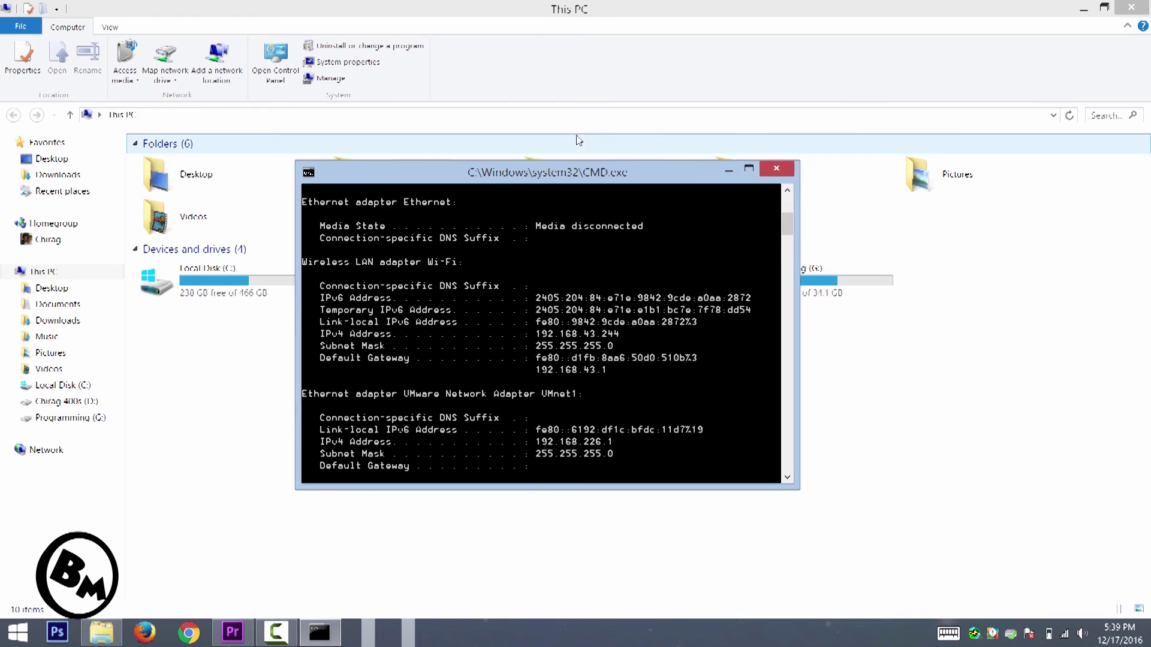
click(583, 134)
click(604, 304)
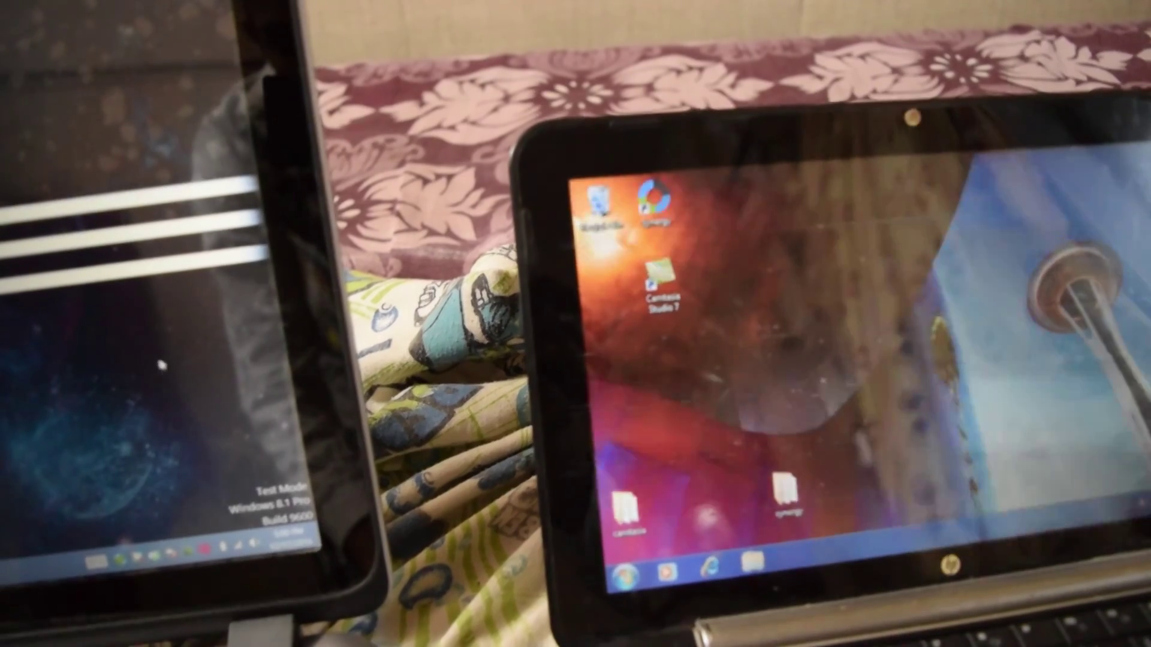
drag(167, 332, 240, 378)
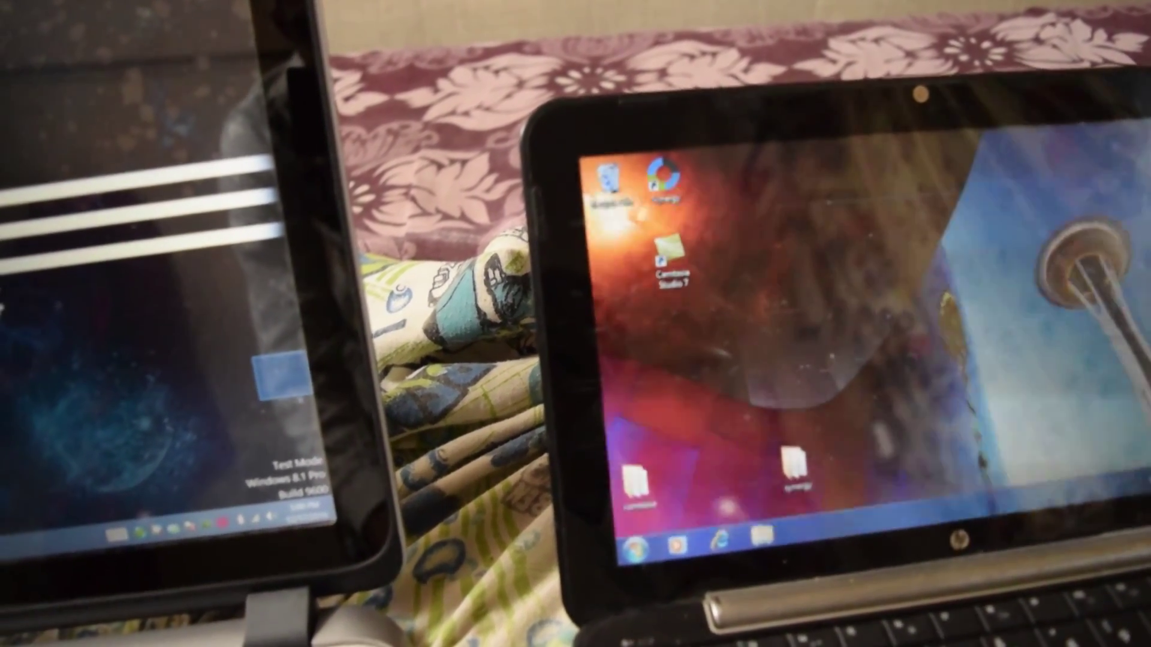
click(624, 492)
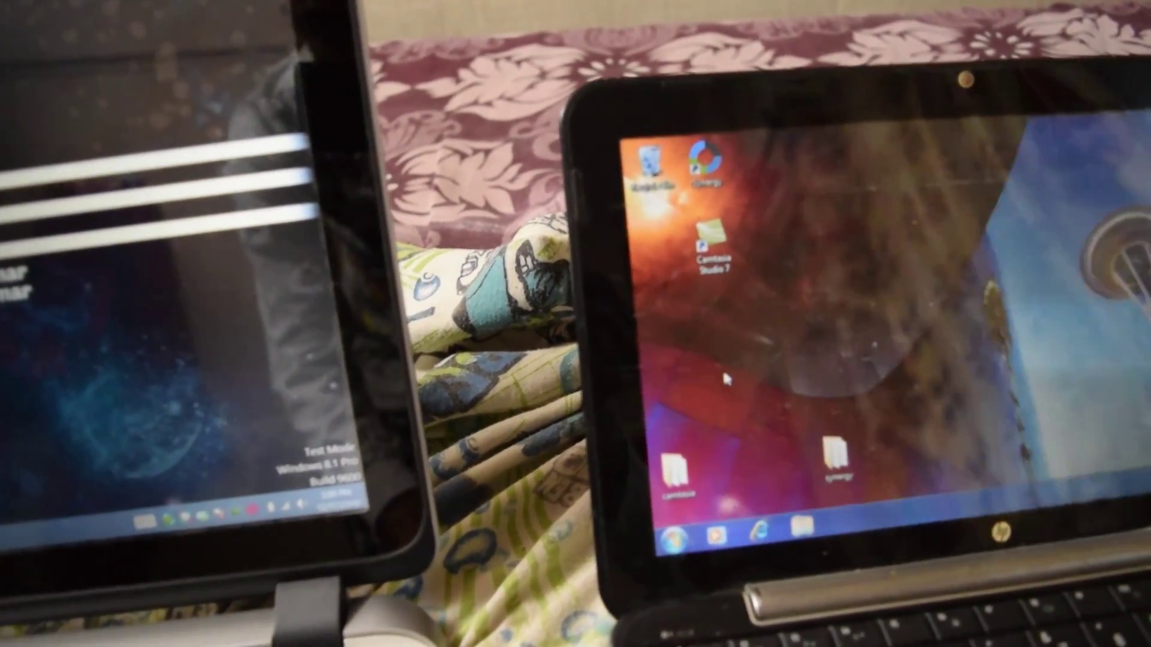